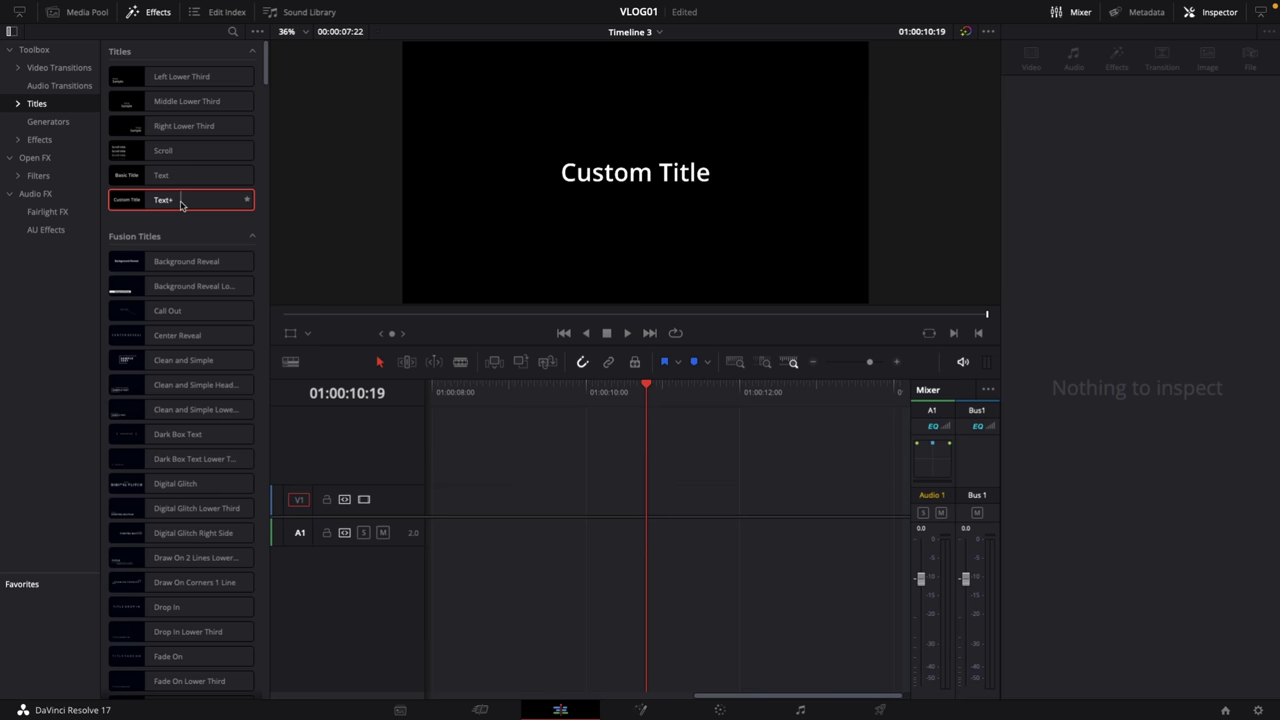
Place a Text+ title on V1 and change its text to 'VLOG 01'
left_click_drag(181, 204, 507, 507)
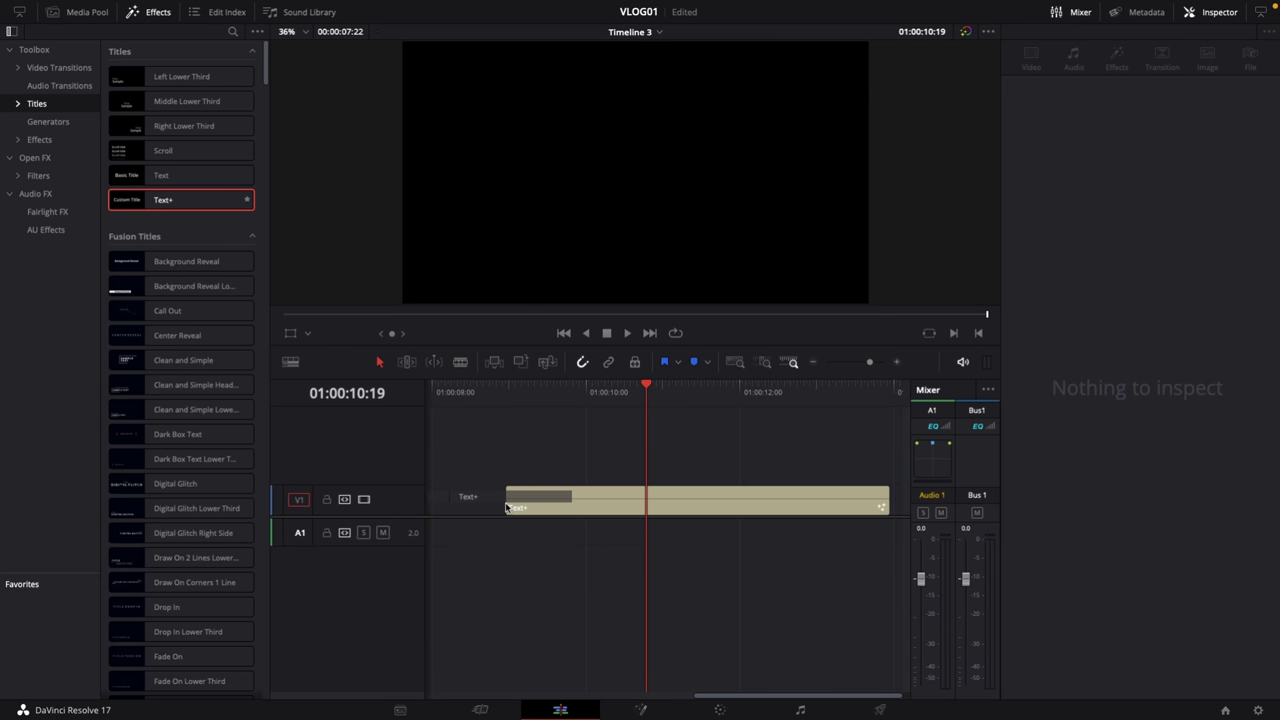
left_click(563, 509)
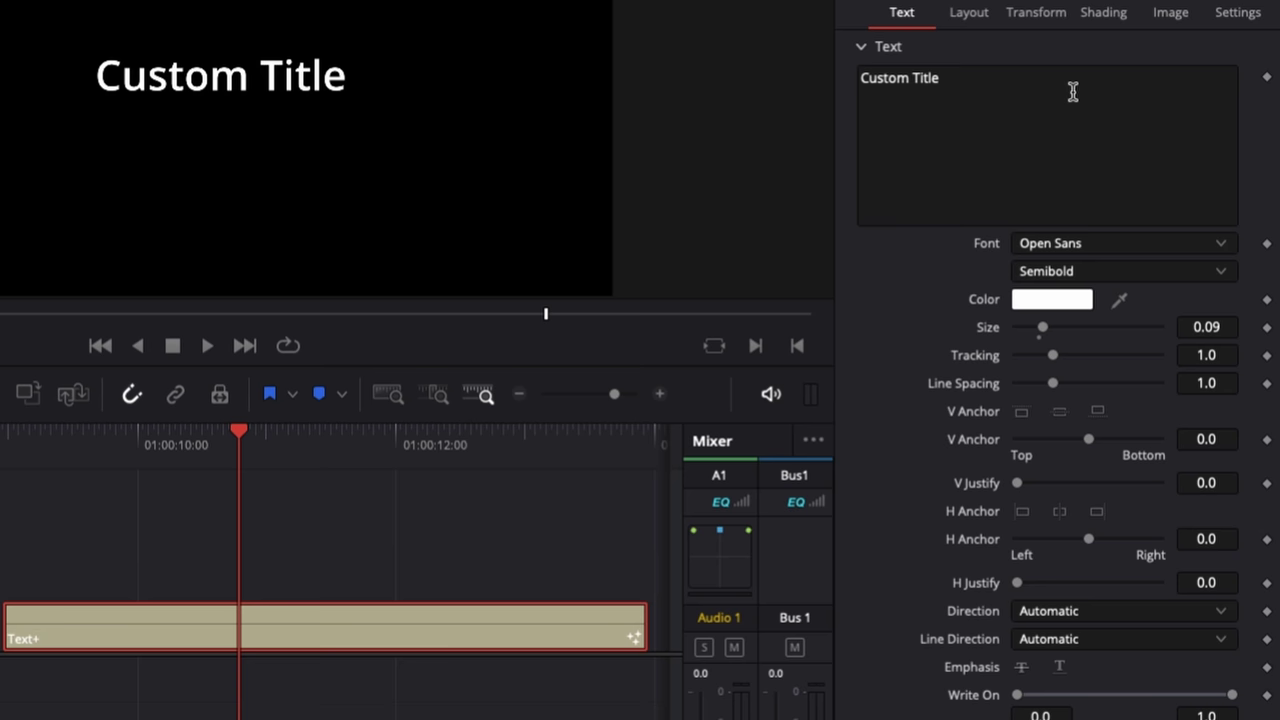
triple_click(1022, 174)
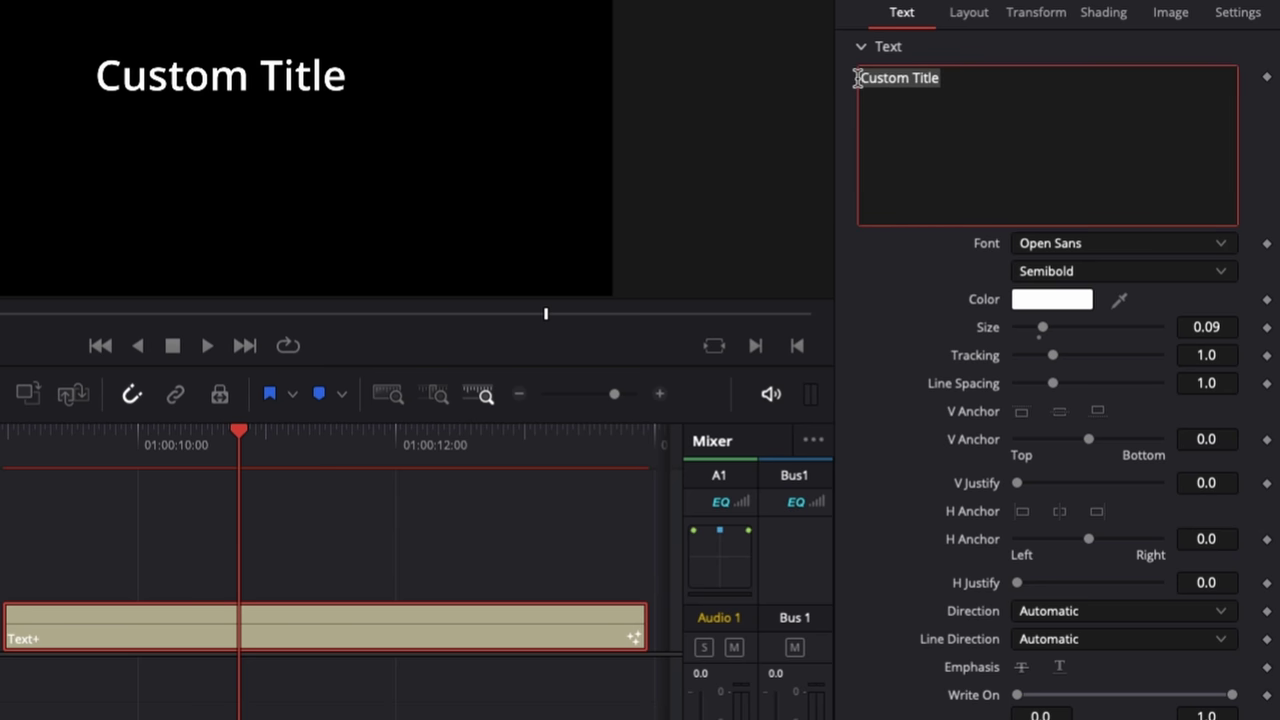
type("VLOG")
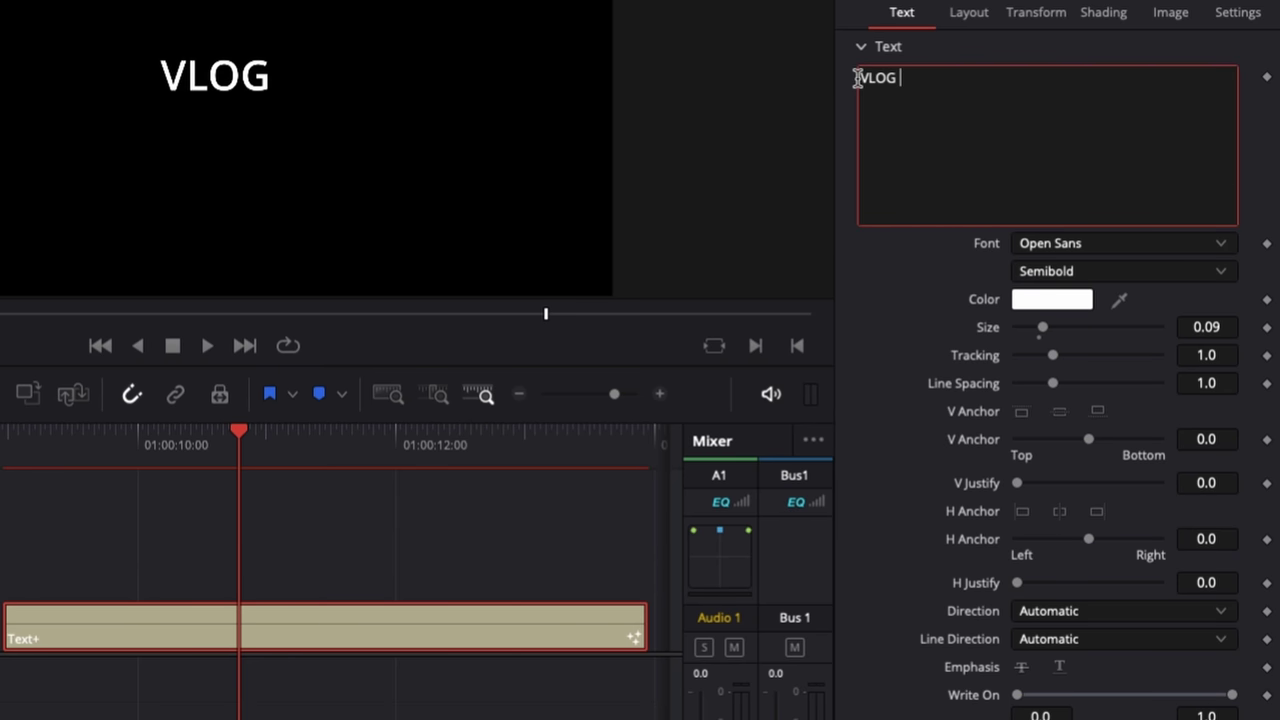
type(" =")
key("BackSpace")
type("01")
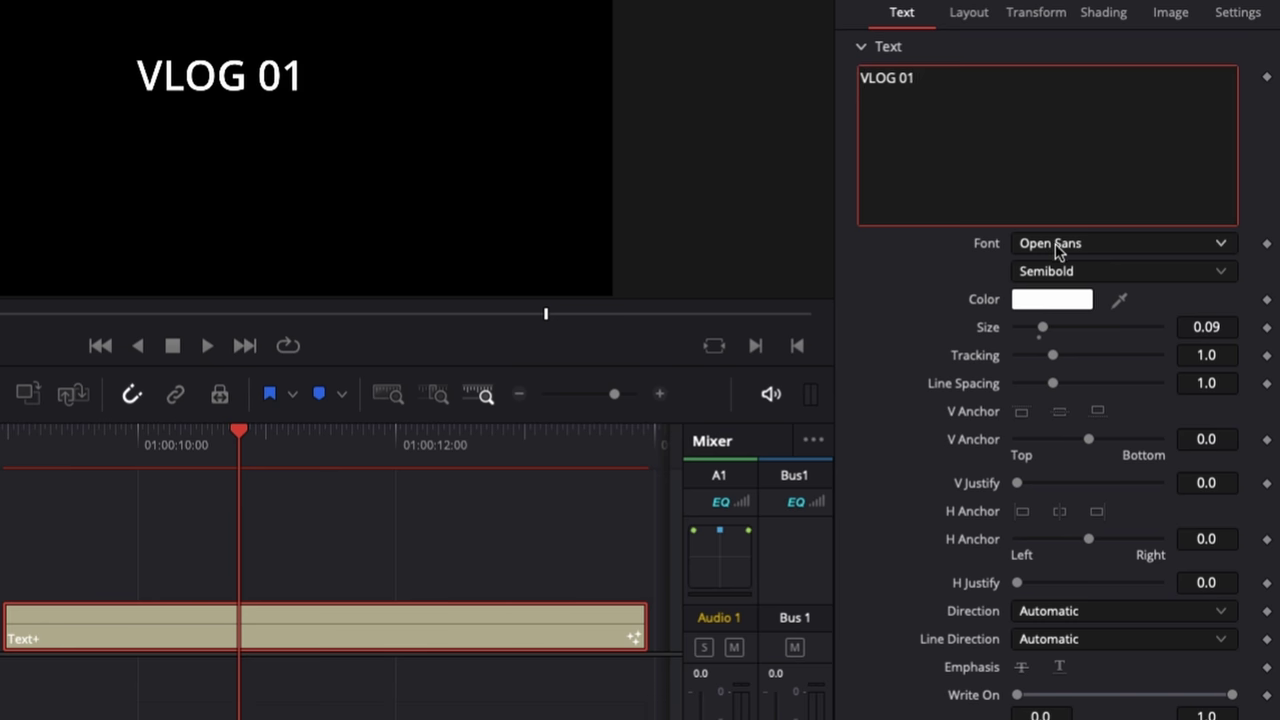
Set the title font to Binjay and enlarge the size to 0.2638
left_click(1055, 245)
scroll(1060, 250, "up", 10)
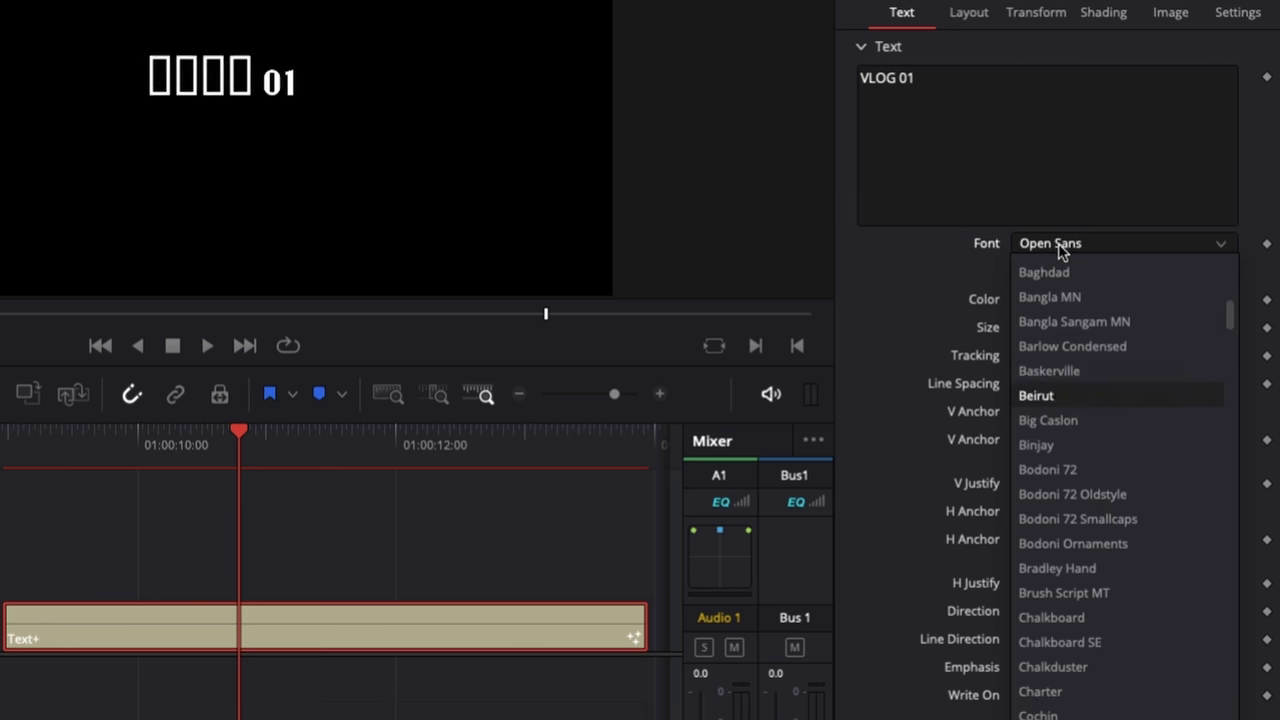
left_click(1064, 444)
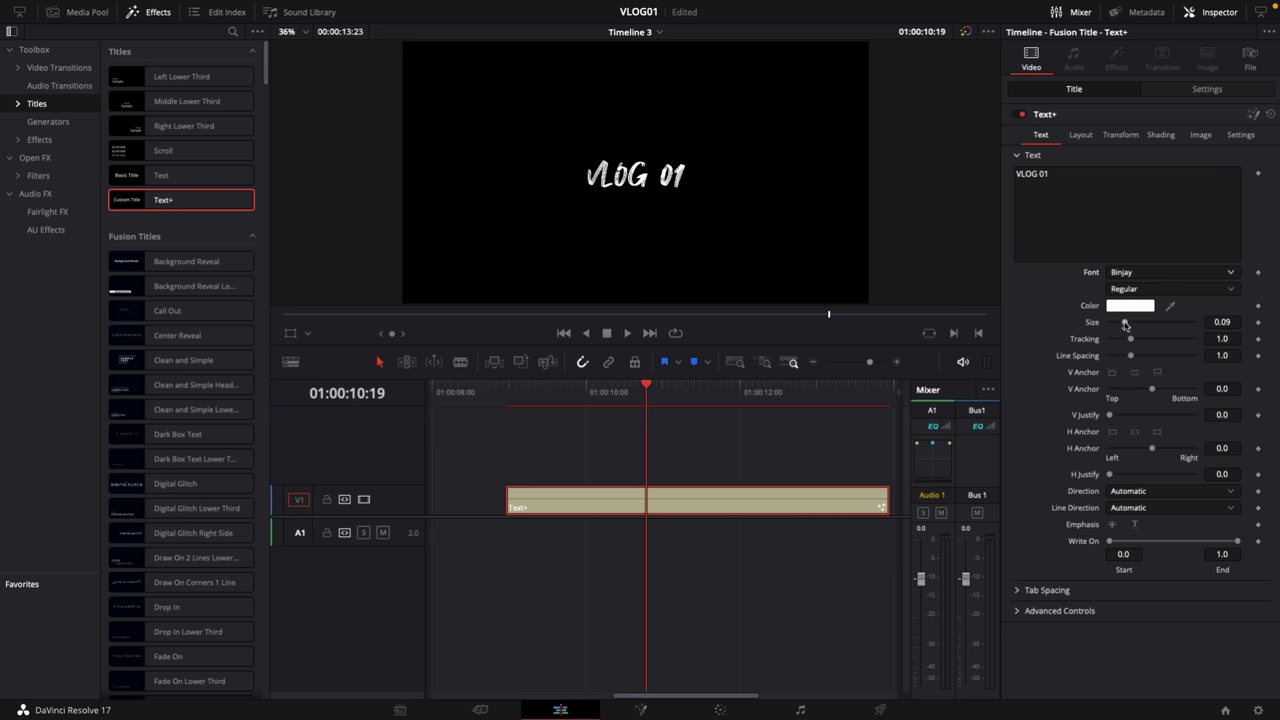
left_click_drag(1125, 324, 1155, 329)
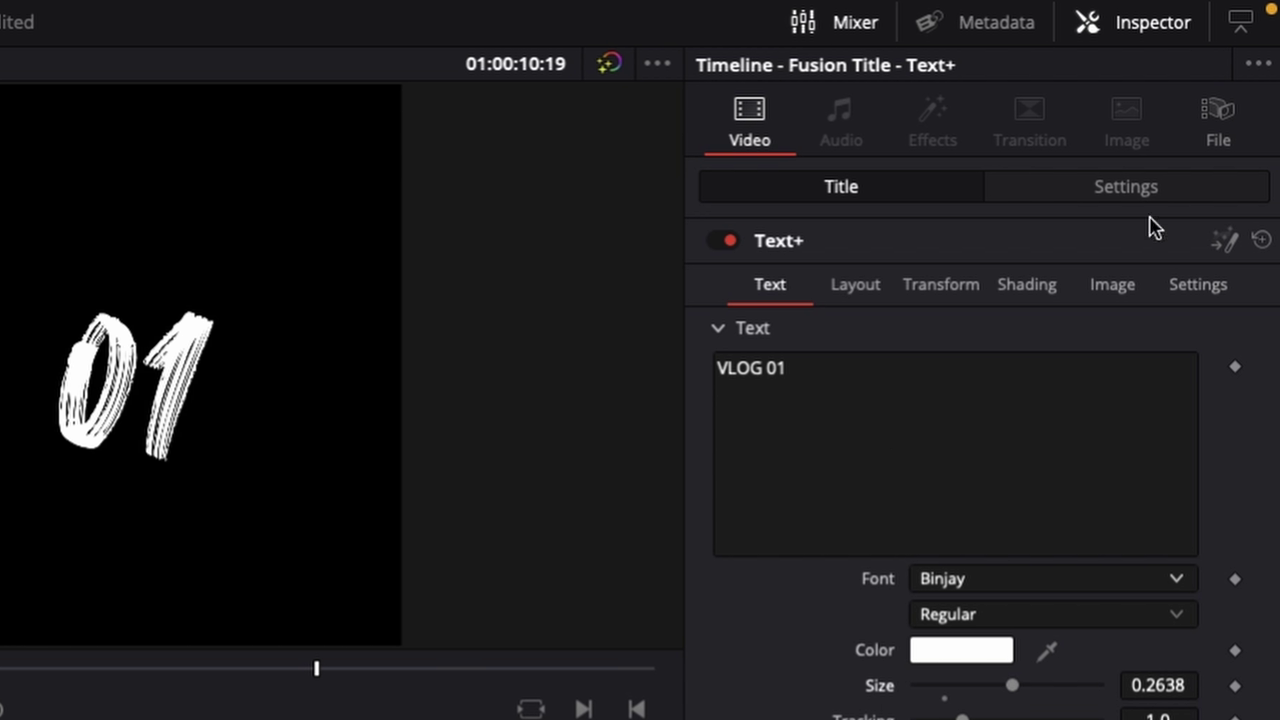
Open the VLOG 01 title in Fusion, then search the Select Tool picker for 'Mask Paint'
left_click(1226, 245)
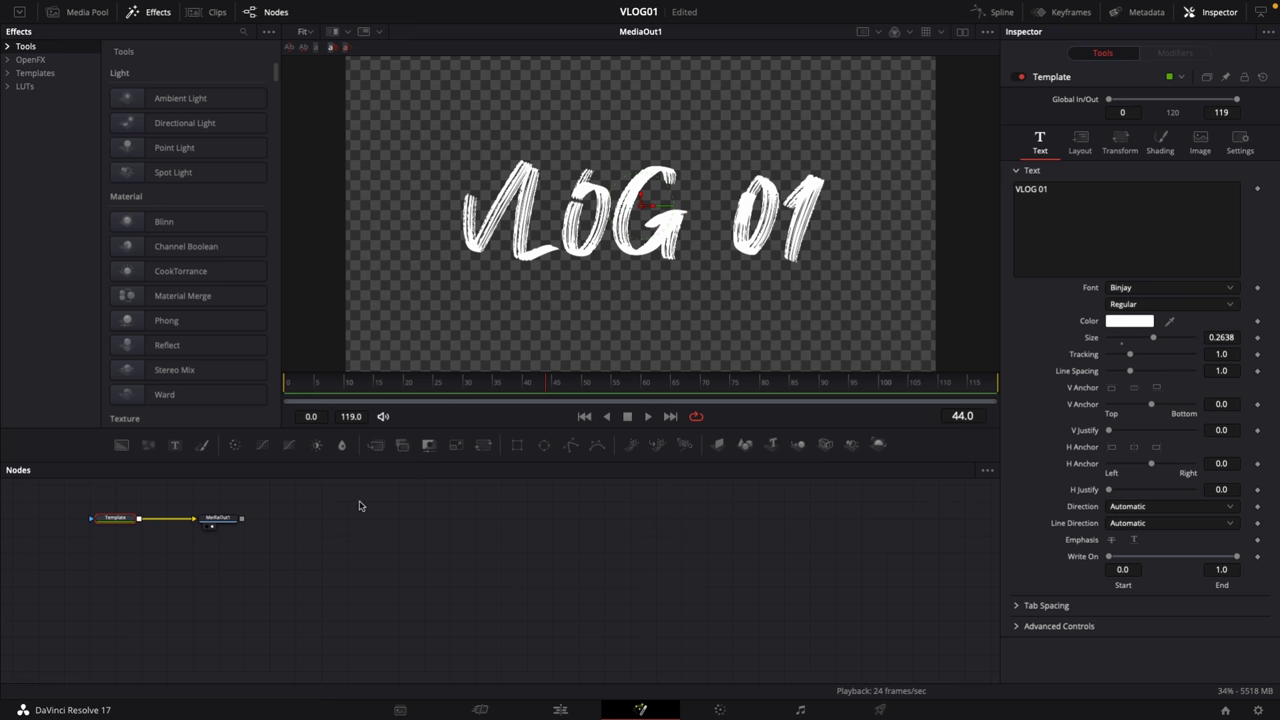
left_click_drag(266, 530, 576, 580)
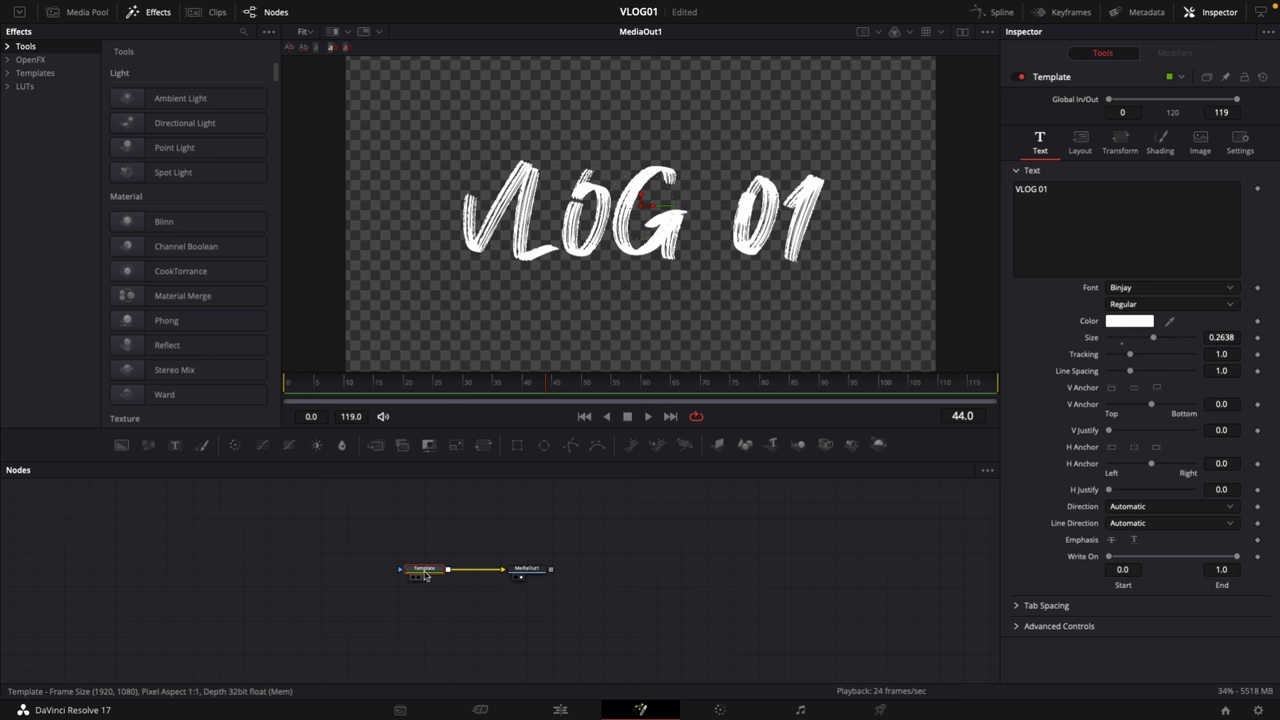
key("shift+space")
type("Mask Paint")
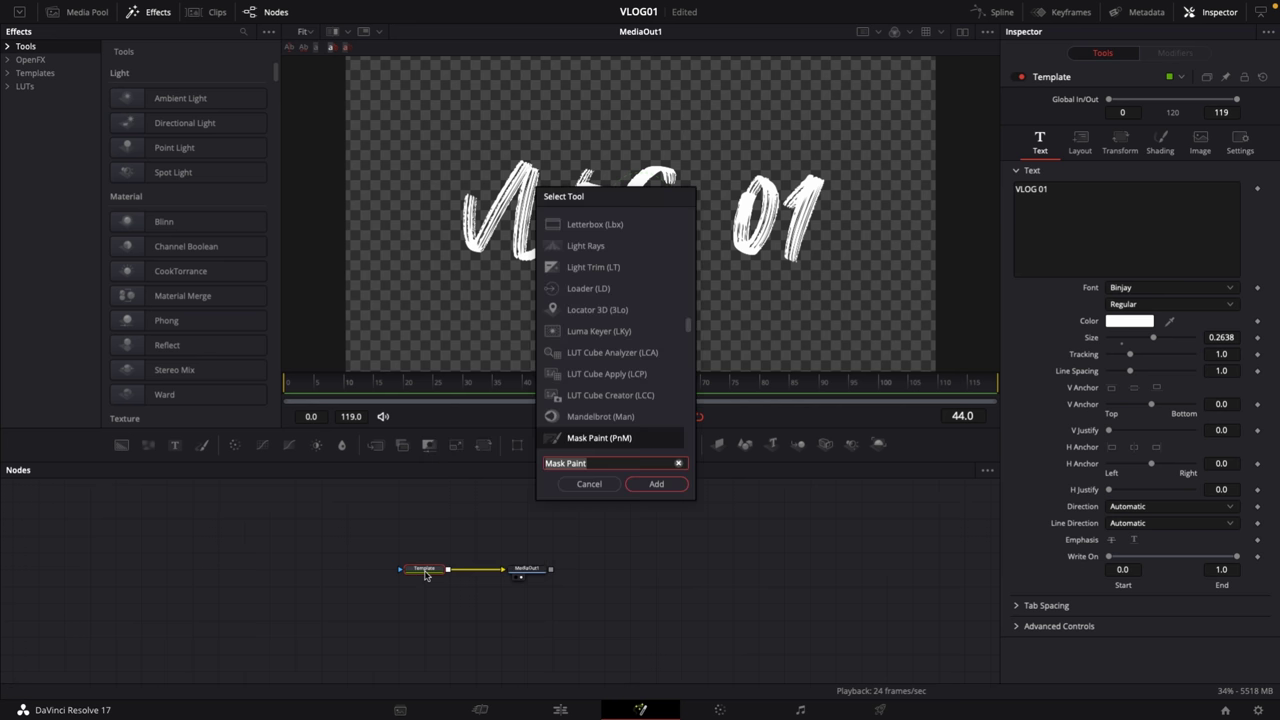
Add a Mask Paint node to the title and turn on Invert in its Mask settings
left_click(657, 484)
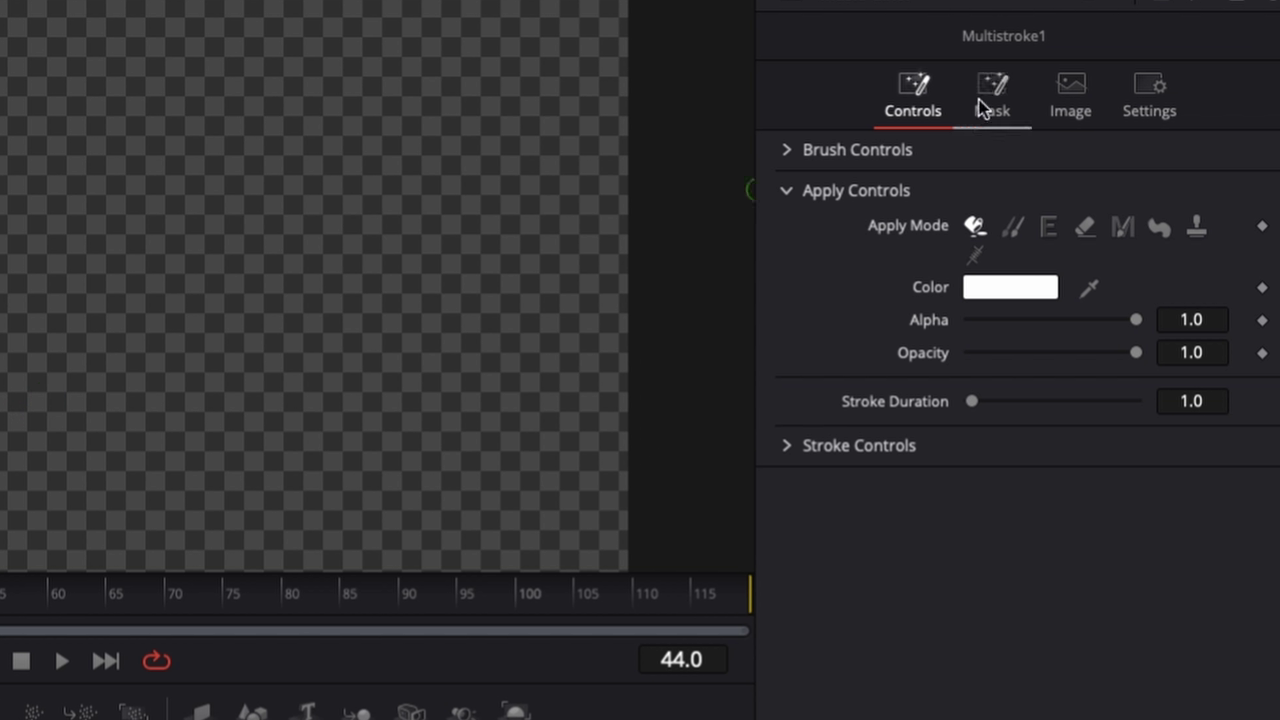
left_click(990, 110)
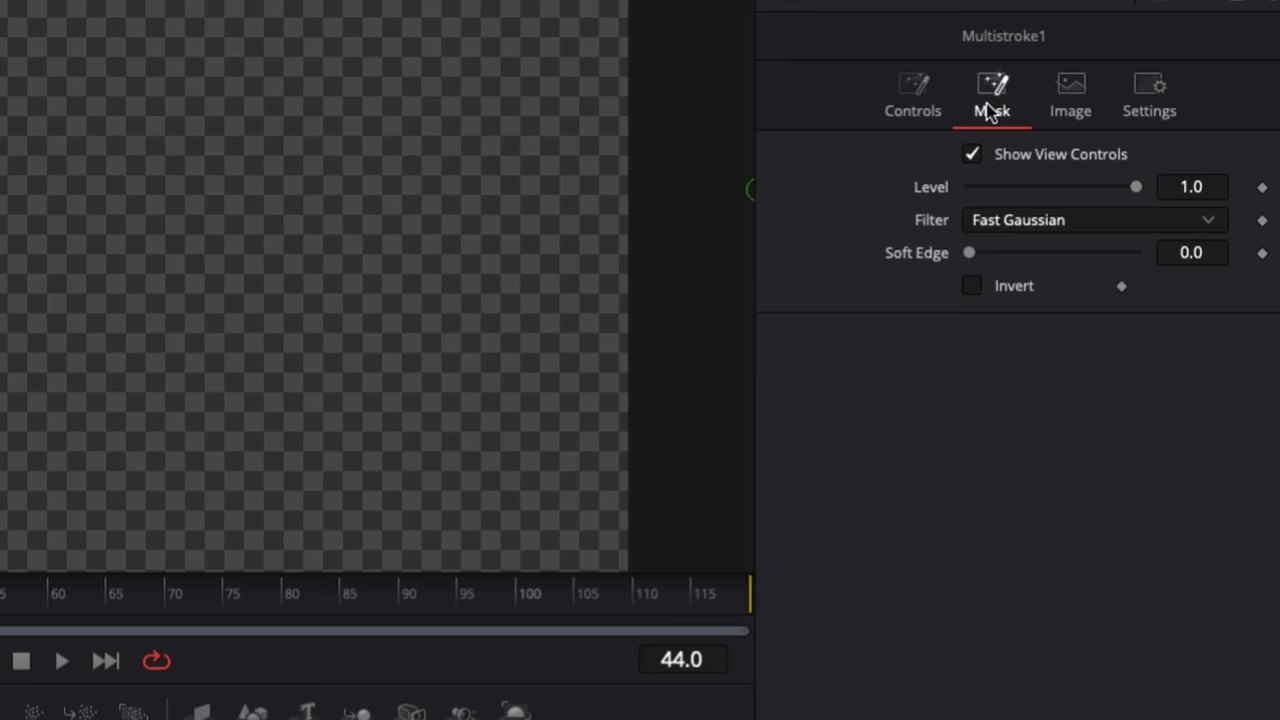
left_click(973, 286)
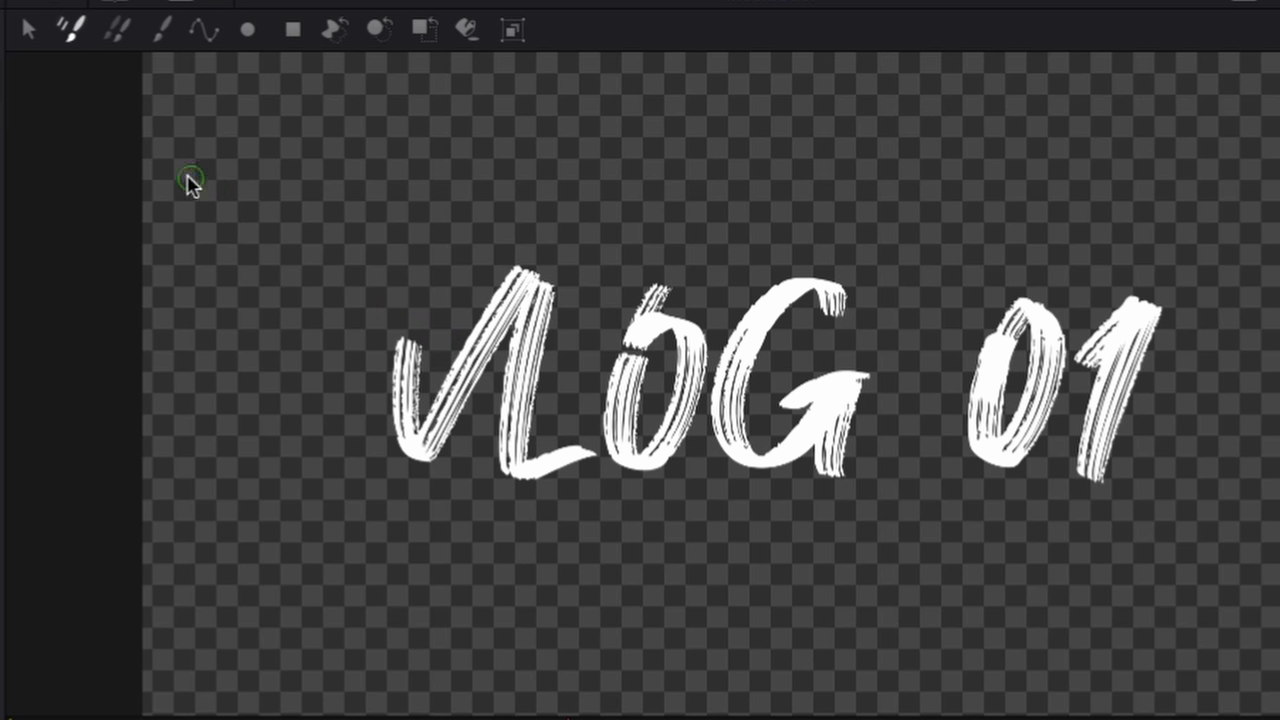
Paint a first single stroke on the canvas and expand its Brush Controls
left_click(313, 50)
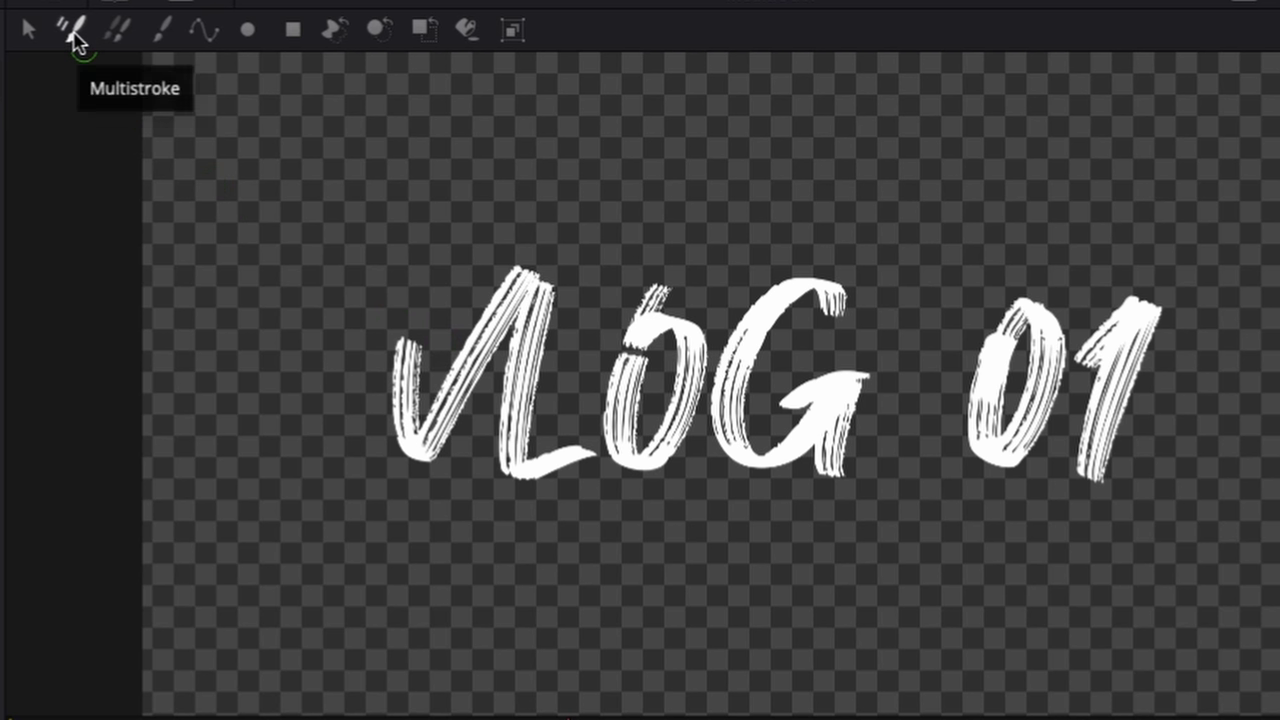
left_click(163, 40)
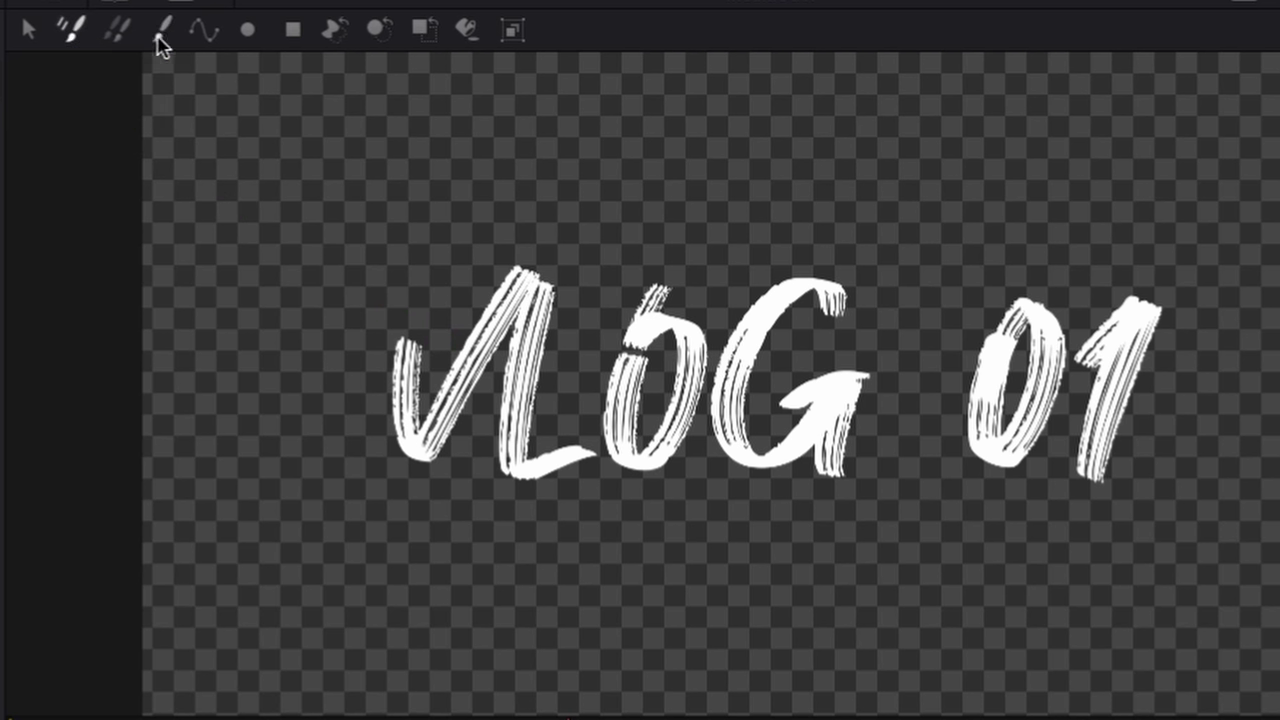
left_click(70, 455)
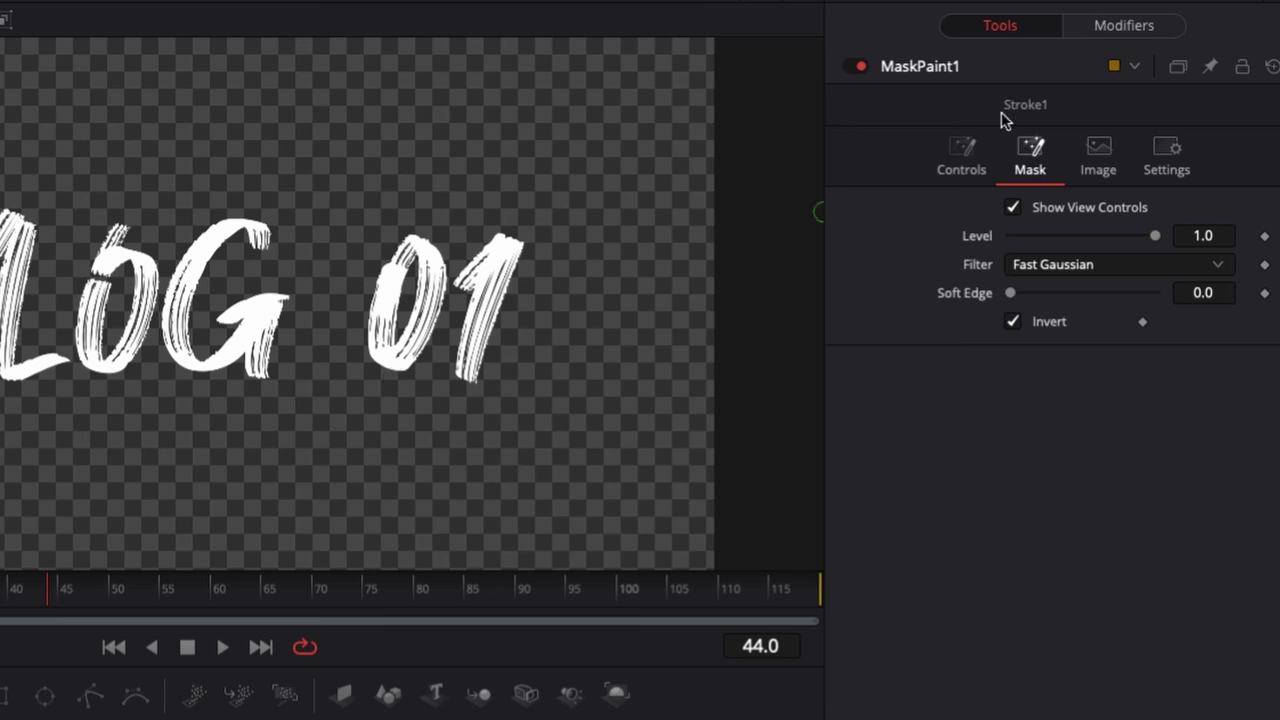
left_click(966, 160)
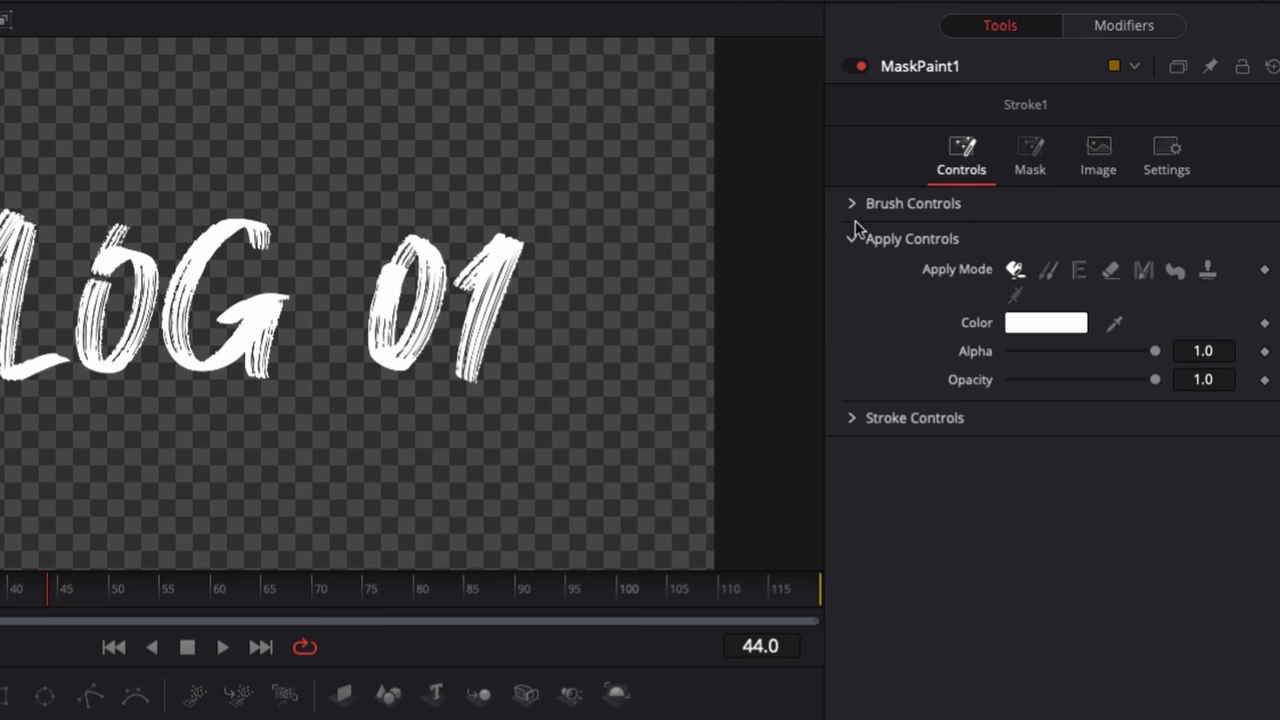
left_click(855, 205)
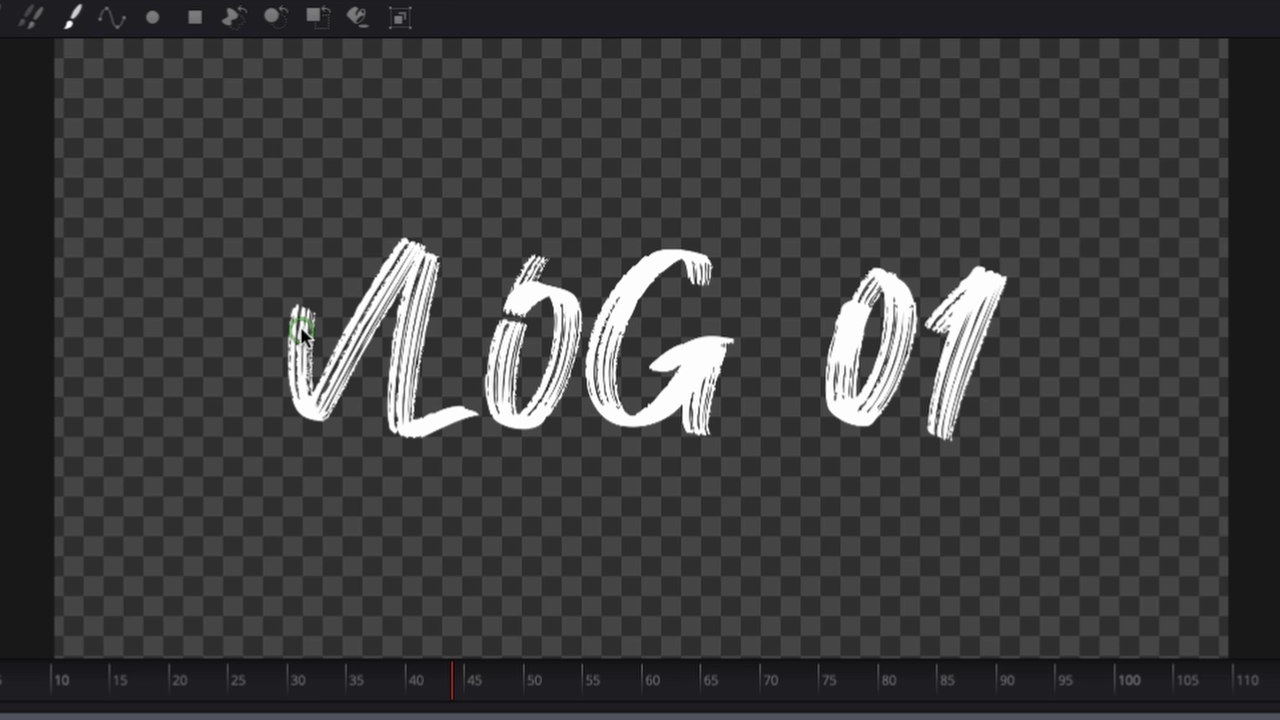
Paint a second stroke over the V's upper-left line and enlarge its brush size
mouse_move(300, 294)
left_mouse_down()
mouse_move(302, 385)
mouse_move(288, 347)
mouse_move(318, 315)
mouse_move(299, 360)
left_mouse_up()
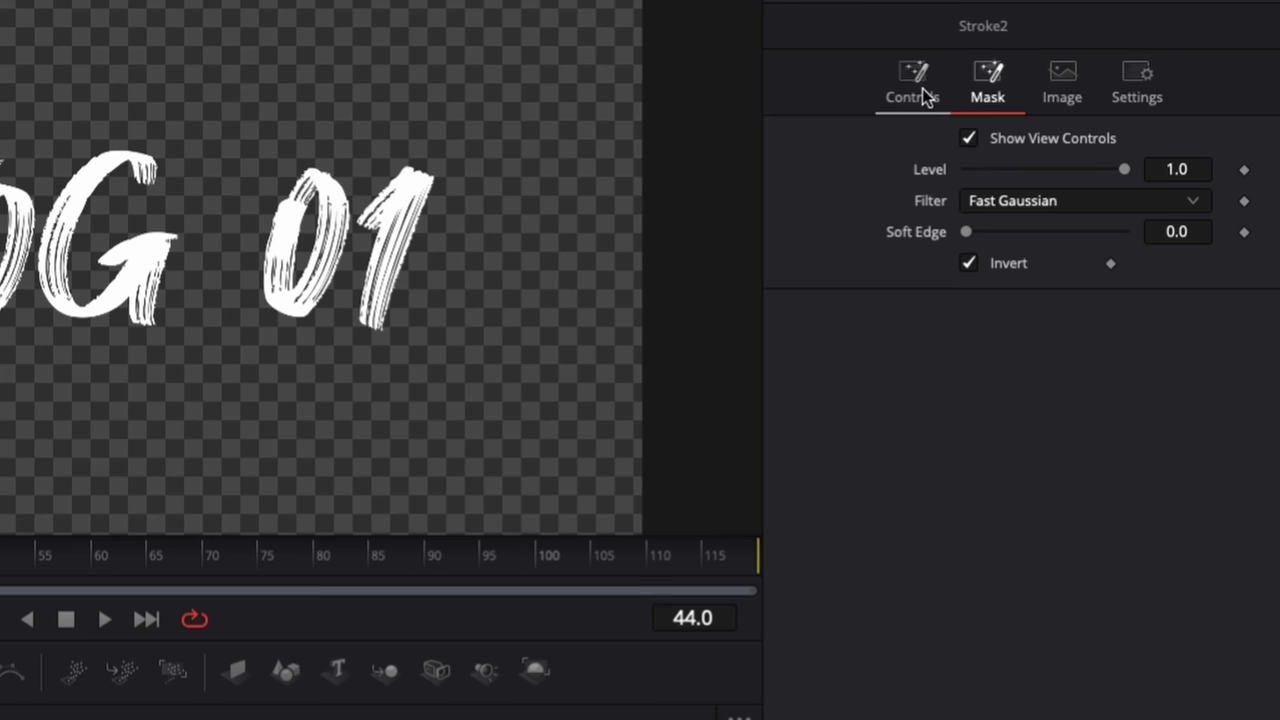
left_click(922, 88)
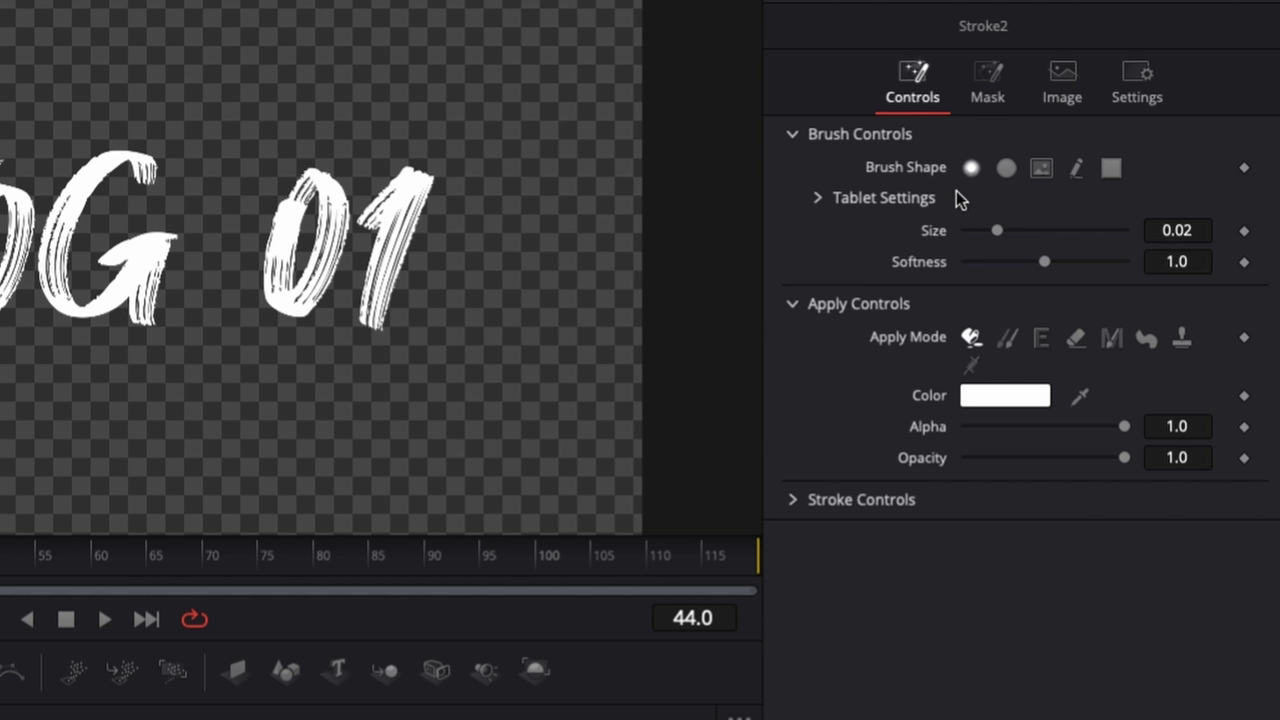
mouse_move(1001, 228)
left_mouse_down()
mouse_move(1053, 237)
mouse_move(974, 266)
mouse_move(904, 268)
left_mouse_up()
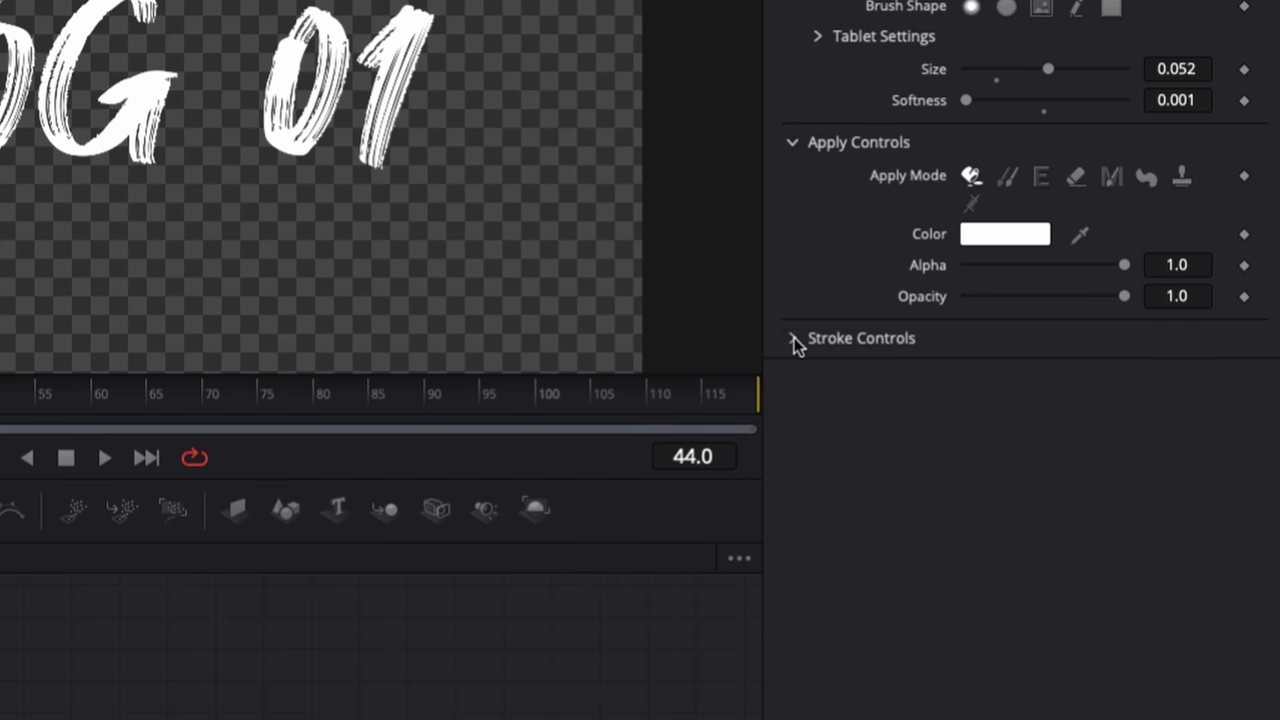
Set the stroke's Stroke Animation to Write On and return to frame 0
left_click(796, 424)
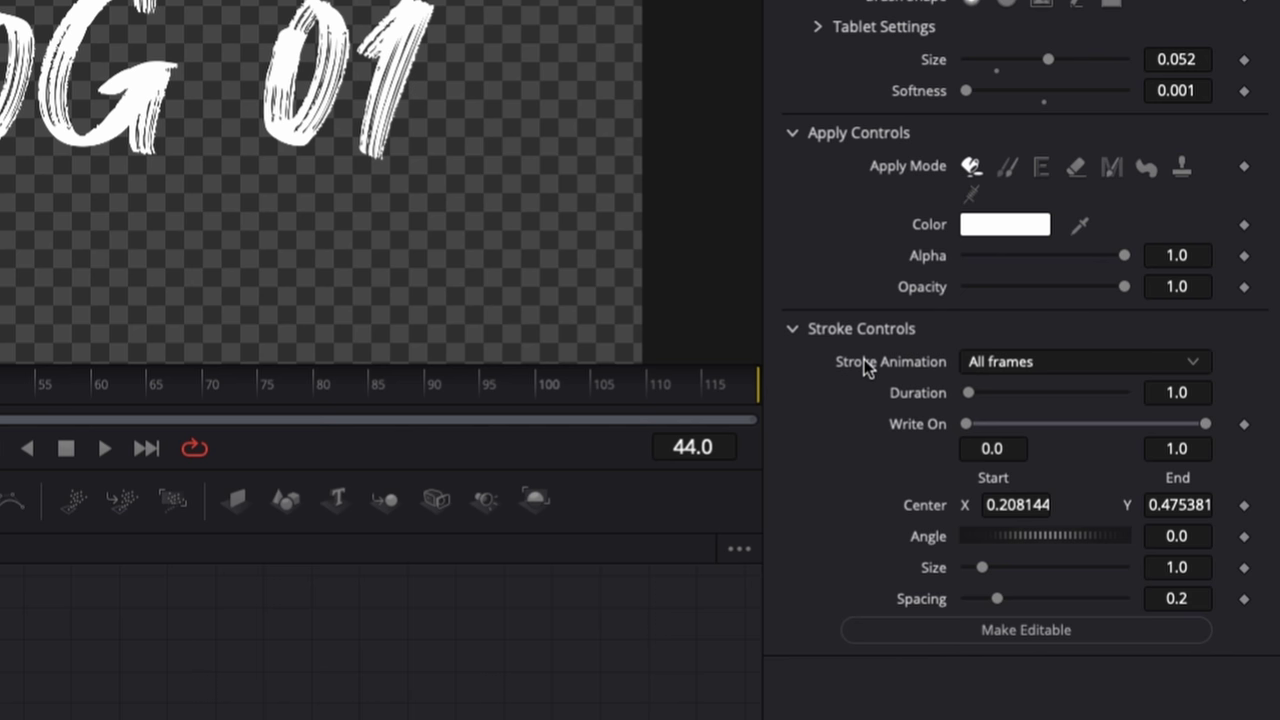
left_click(997, 368)
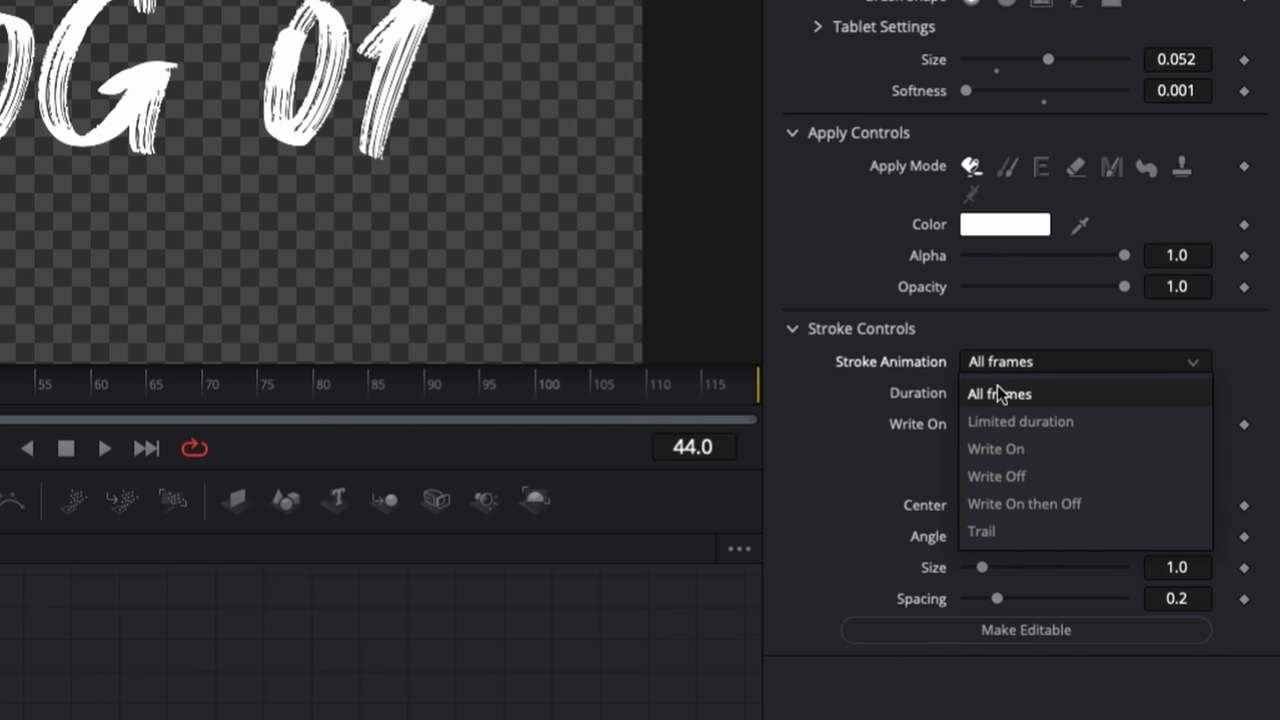
left_click(996, 449)
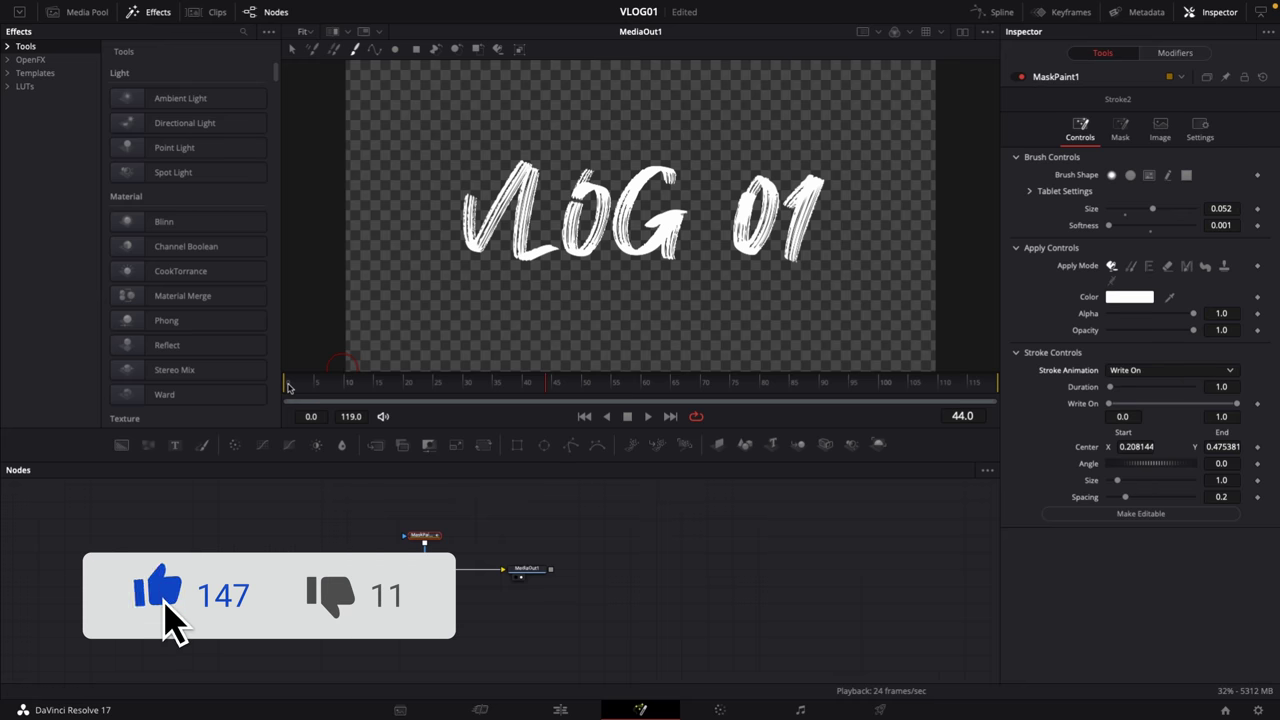
left_click(288, 384)
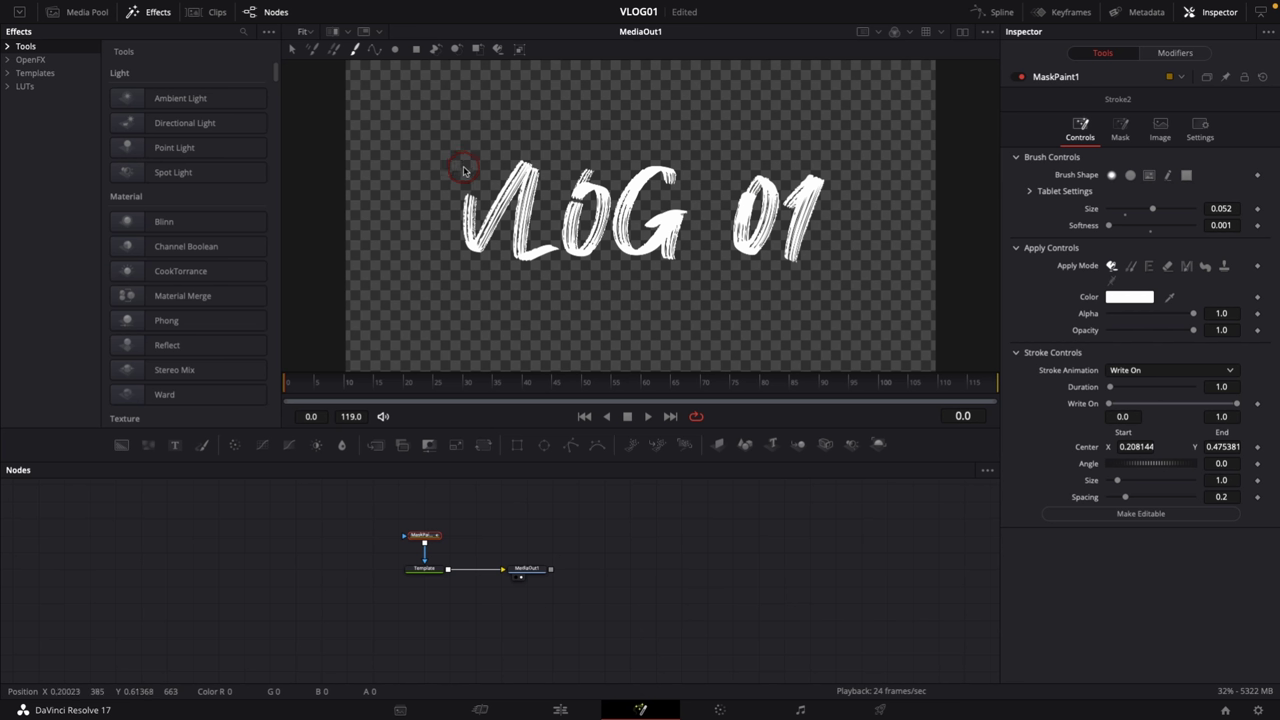
Paint write-on strokes tracing the V, L, G and 0 in writing order
mouse_move(463, 171)
left_mouse_down()
mouse_move(471, 245)
mouse_move(515, 165)
mouse_move(521, 252)
mouse_move(541, 257)
left_mouse_up()
mouse_move(464, 172)
left_mouse_down()
mouse_move(473, 243)
mouse_move(530, 168)
mouse_move(525, 259)
mouse_move(549, 254)
mouse_move(562, 181)
mouse_move(580, 171)
mouse_move(565, 247)
mouse_move(575, 256)
mouse_move(603, 184)
left_mouse_up()
mouse_move(672, 146)
left_mouse_down()
mouse_move(681, 180)
mouse_move(644, 177)
mouse_move(617, 240)
mouse_move(648, 250)
mouse_move(674, 213)
mouse_move(647, 227)
mouse_move(672, 217)
mouse_move(669, 263)
left_mouse_up()
mouse_move(757, 149)
left_mouse_down()
mouse_move(741, 251)
mouse_move(758, 239)
mouse_move(766, 180)
mouse_move(767, 212)
mouse_move(817, 179)
mouse_move(790, 263)
left_mouse_up()
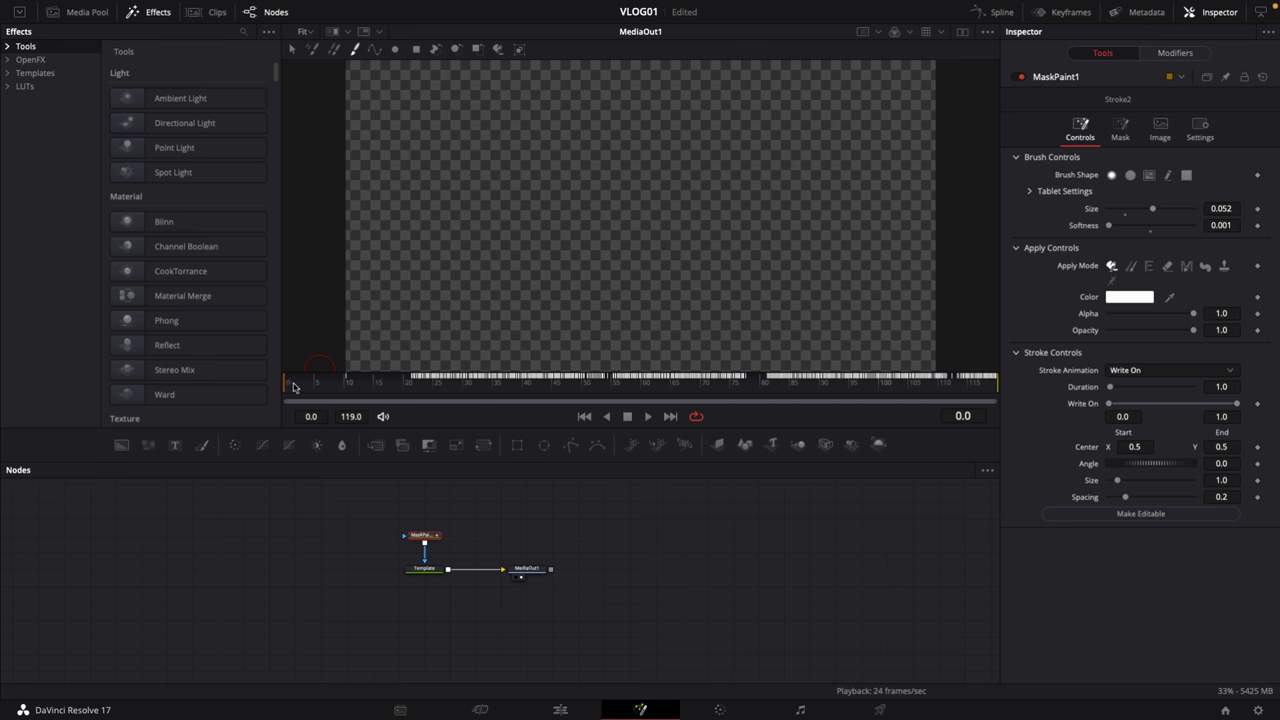
Preview playback, uncheck Invert on the stroke's Mask tab, and scrub to frame 20
key("space")
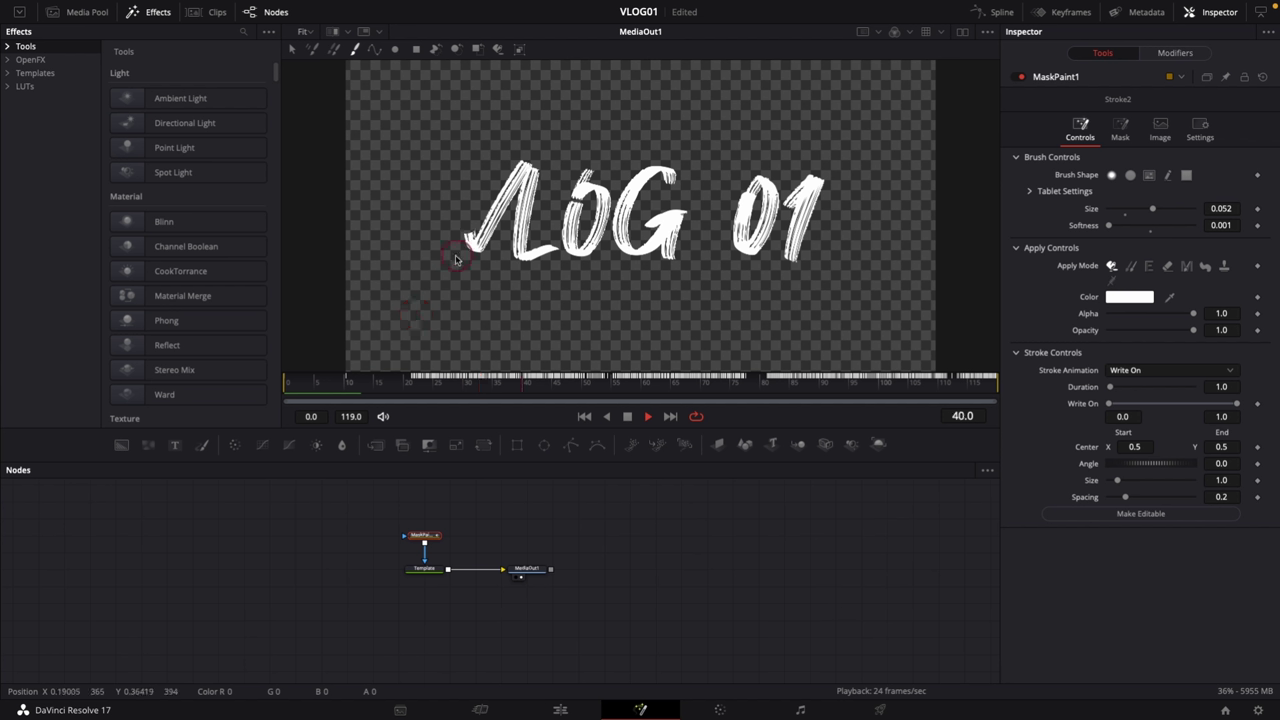
key("space")
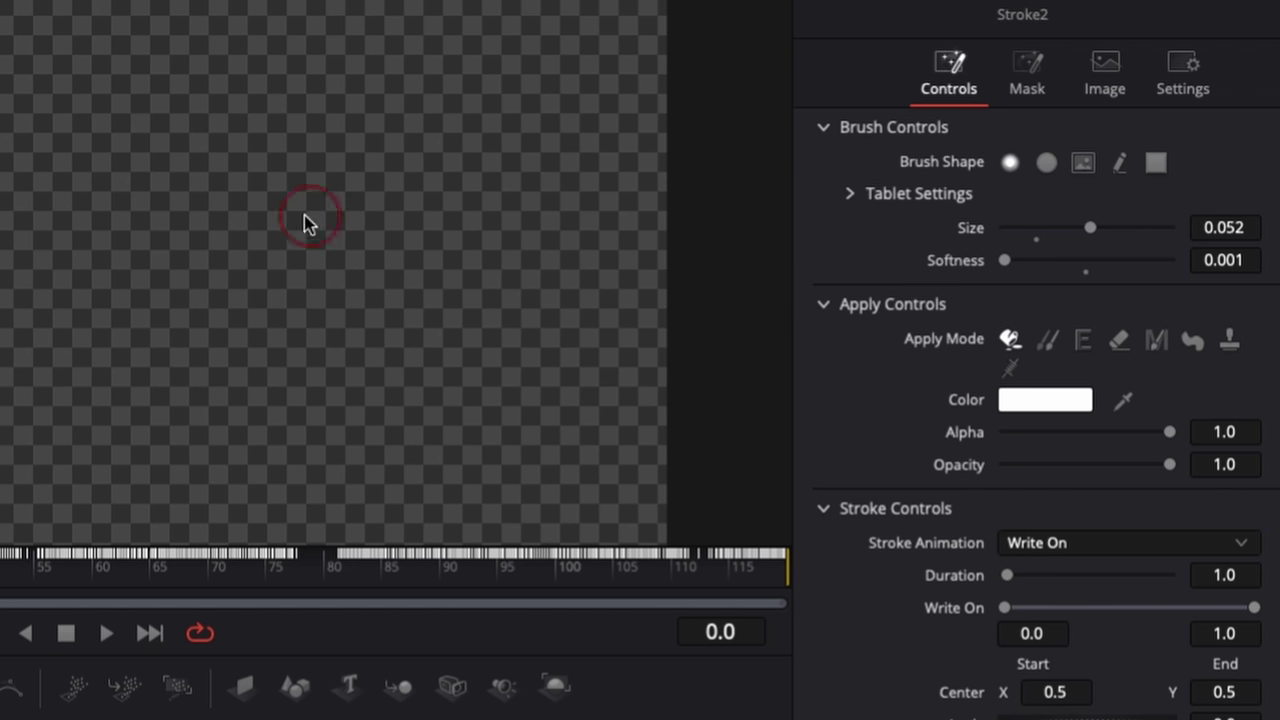
left_click(1022, 80)
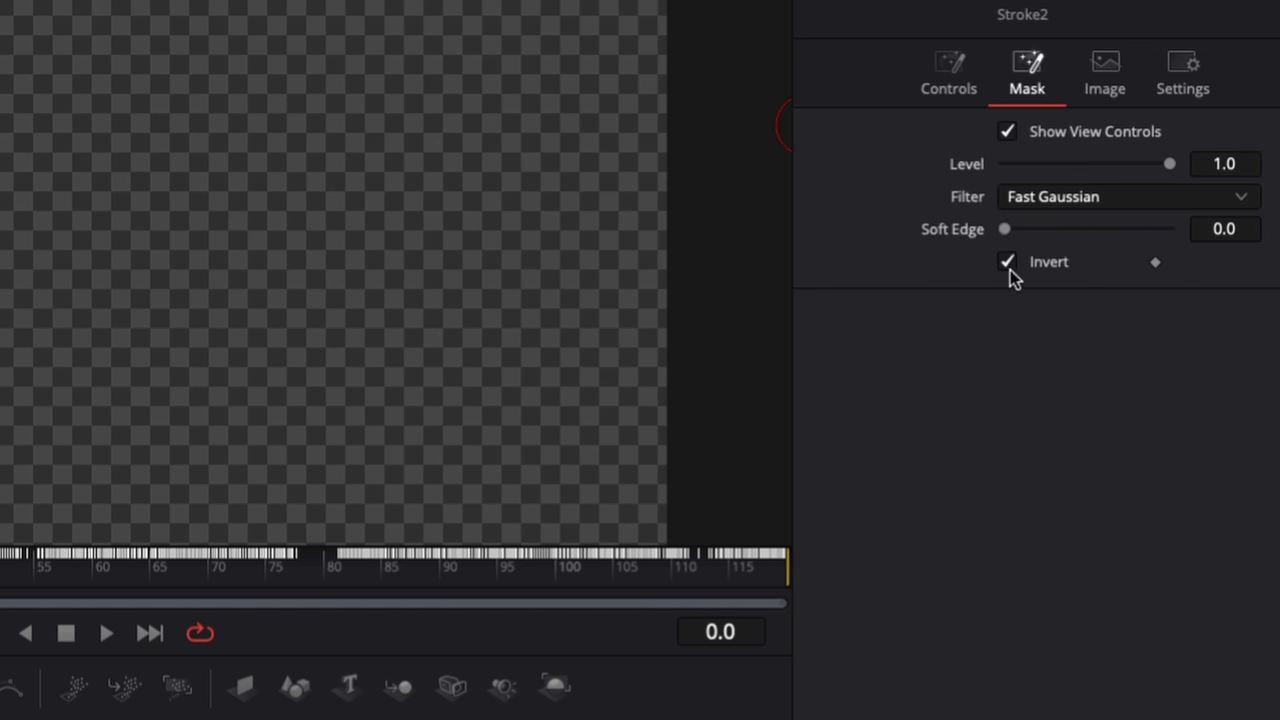
left_click(1007, 263)
left_click_drag(374, 386, 999, 384)
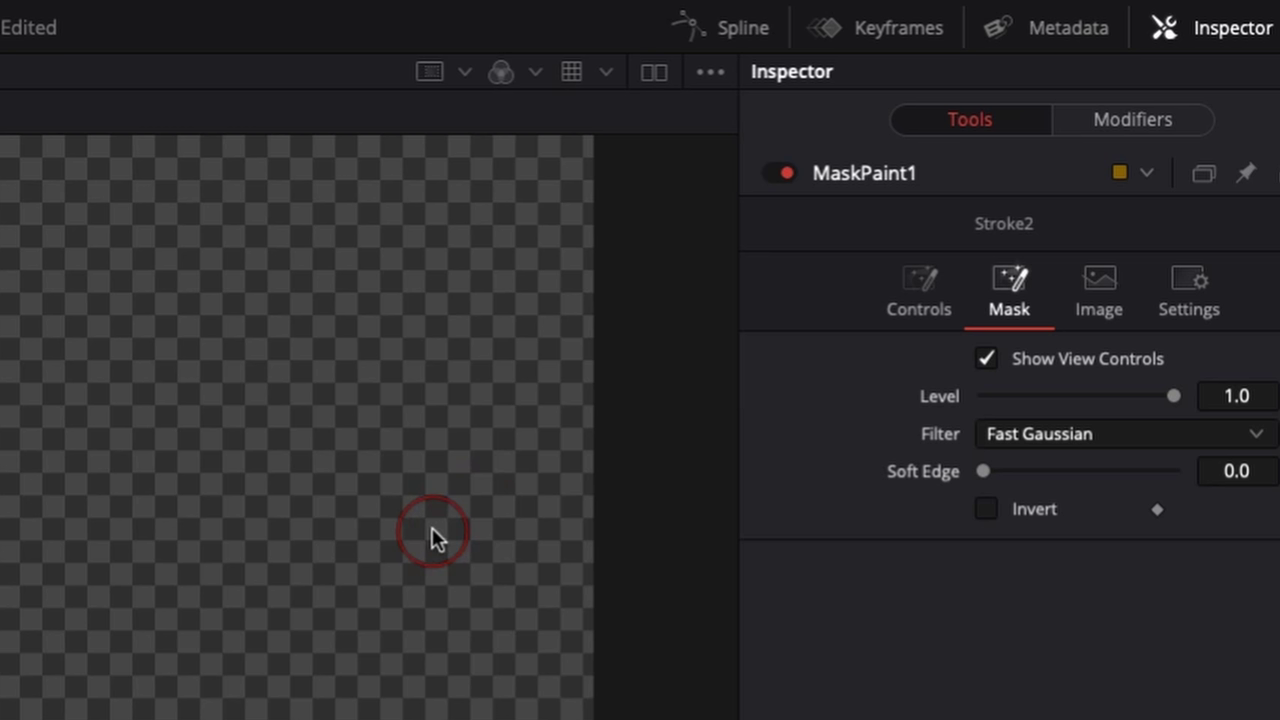
In the Keyframes view, expand MaskPaint1 > Stroke1 and box-select its End keyframes
left_click(908, 30)
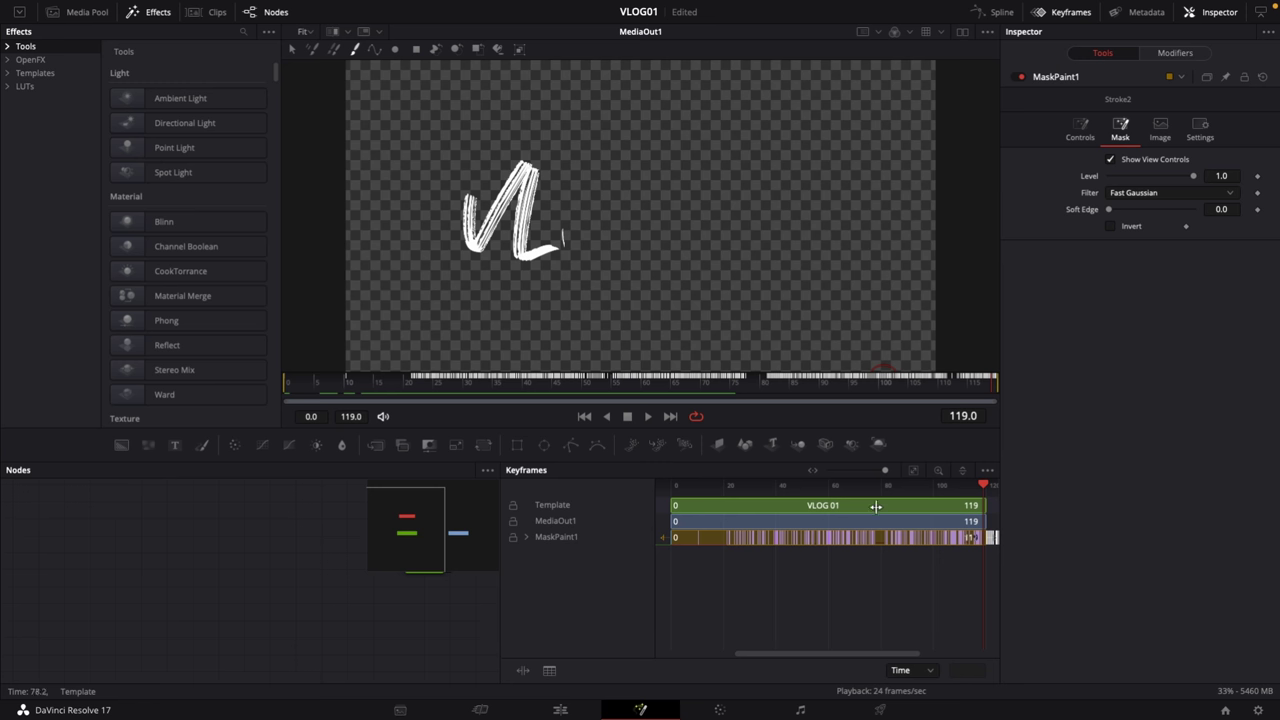
scroll(930, 548, "right", 5)
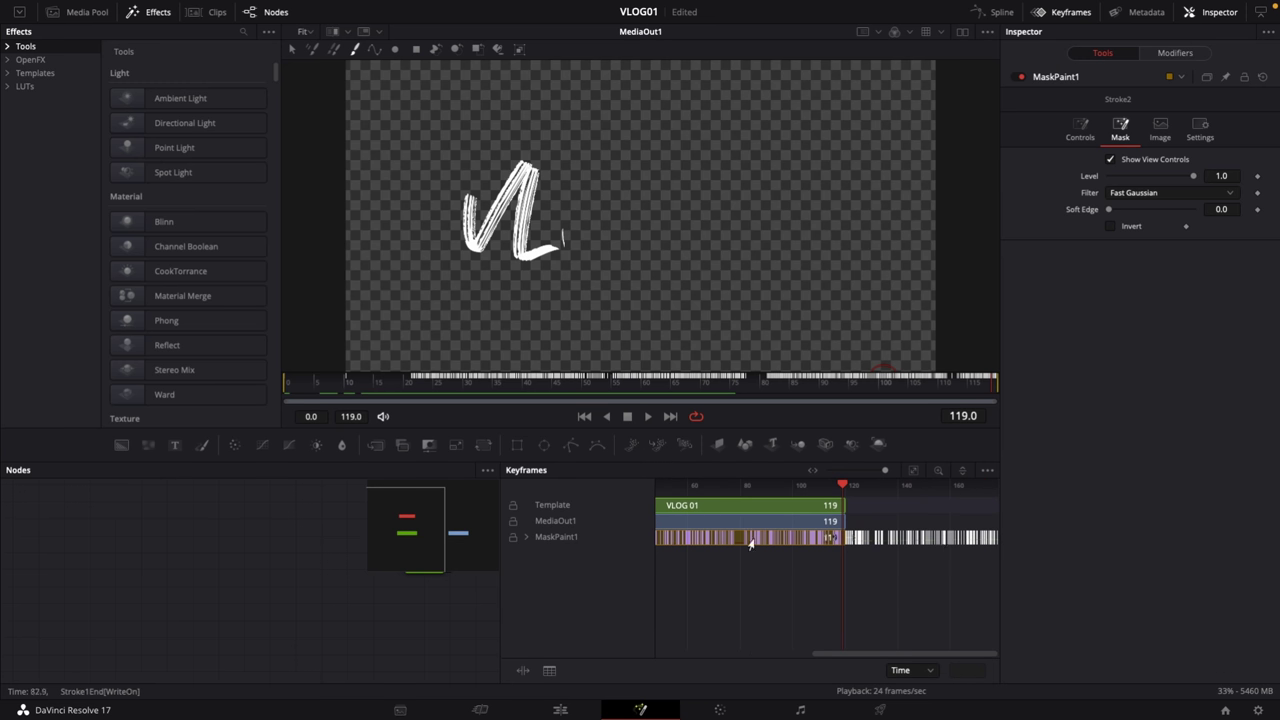
scroll(770, 587, "down", 6)
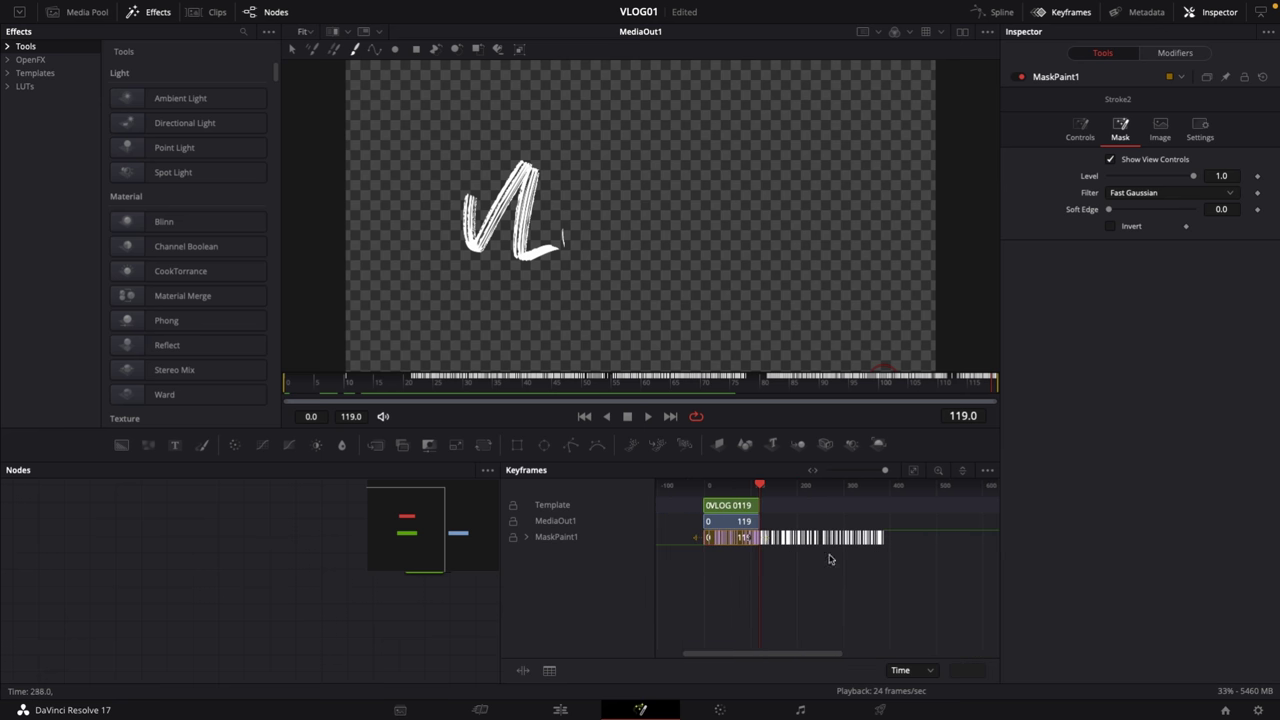
left_click(527, 537)
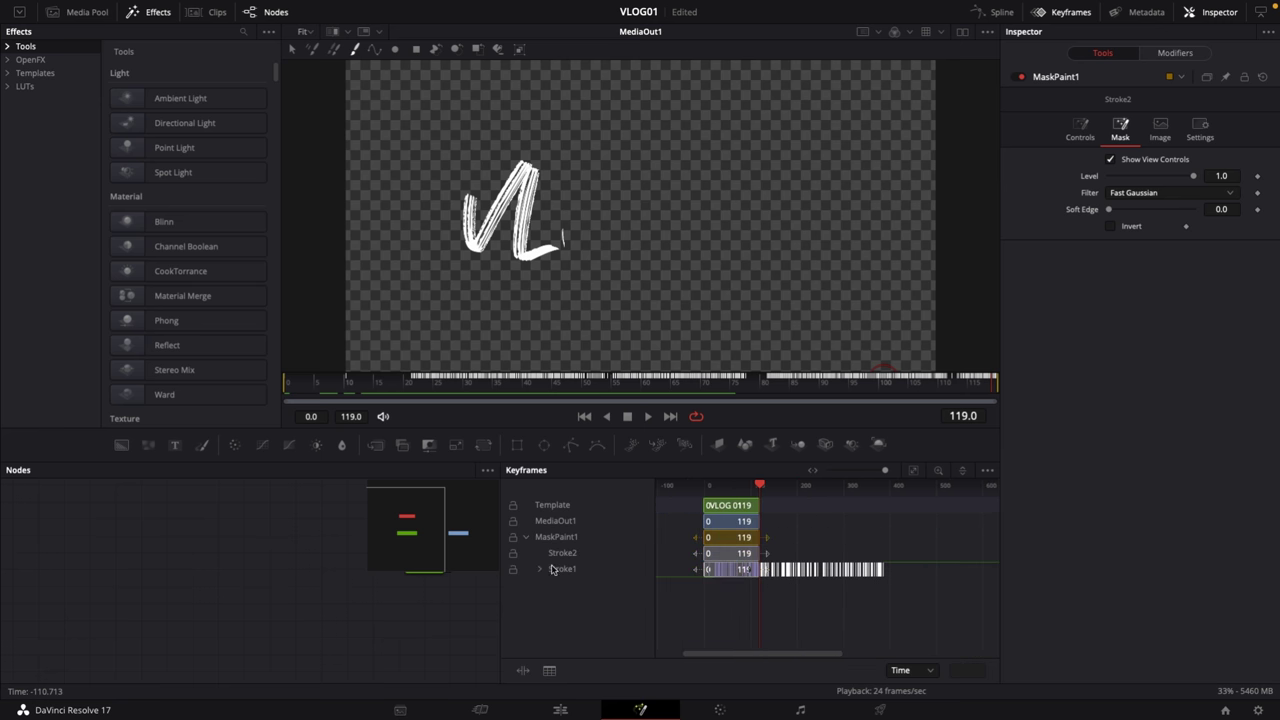
left_click(558, 571)
left_click(540, 569)
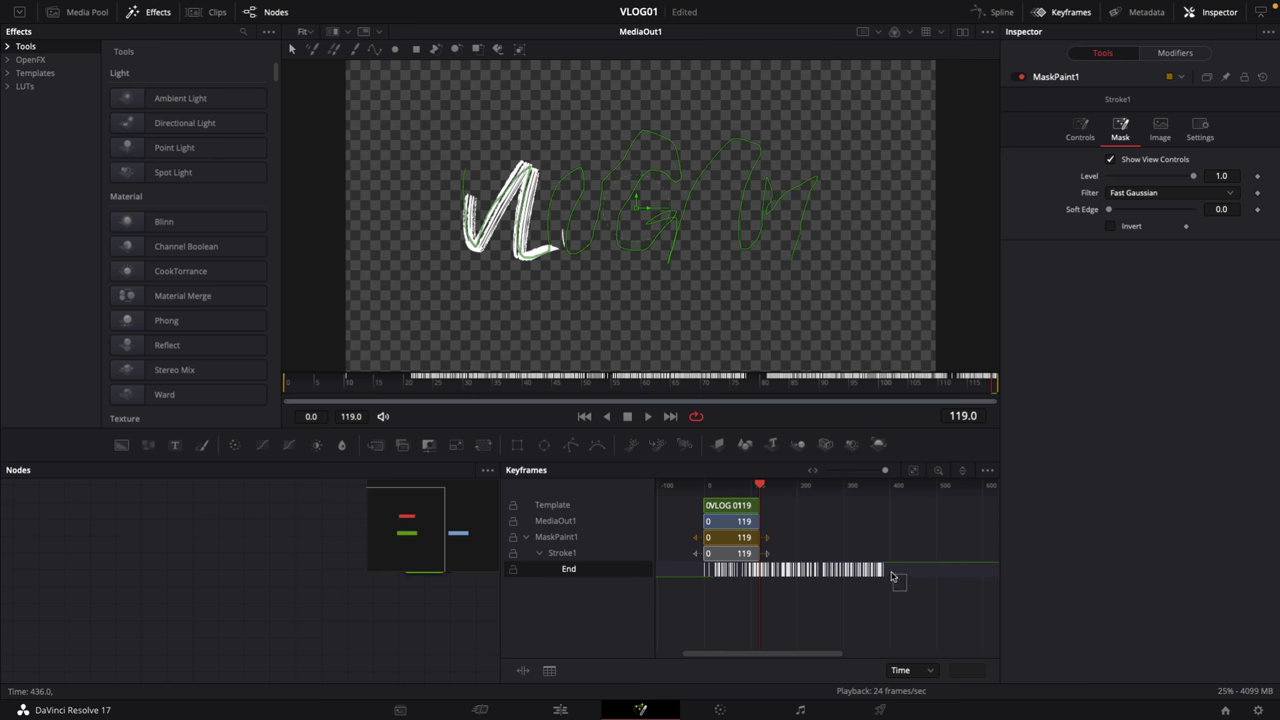
left_click_drag(893, 577, 702, 578)
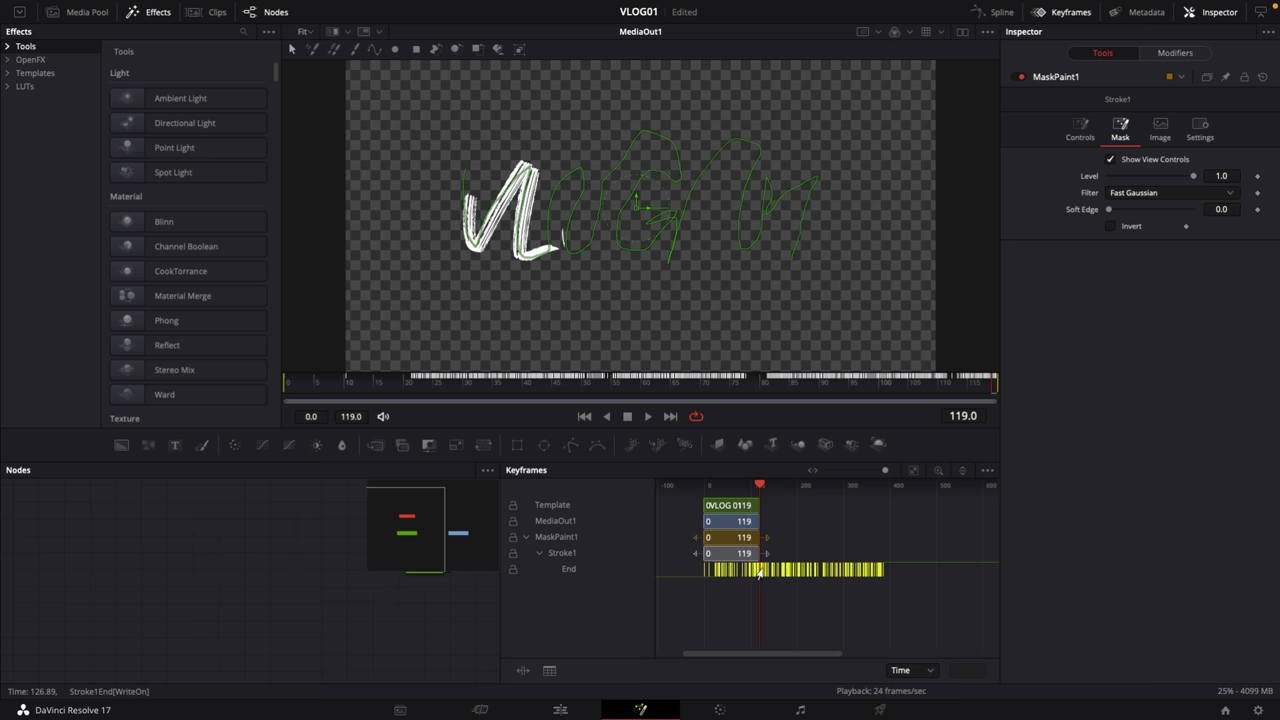
Time-stretch the selected keyframes into a shorter span, then jump back to frame 0
right_click(760, 572)
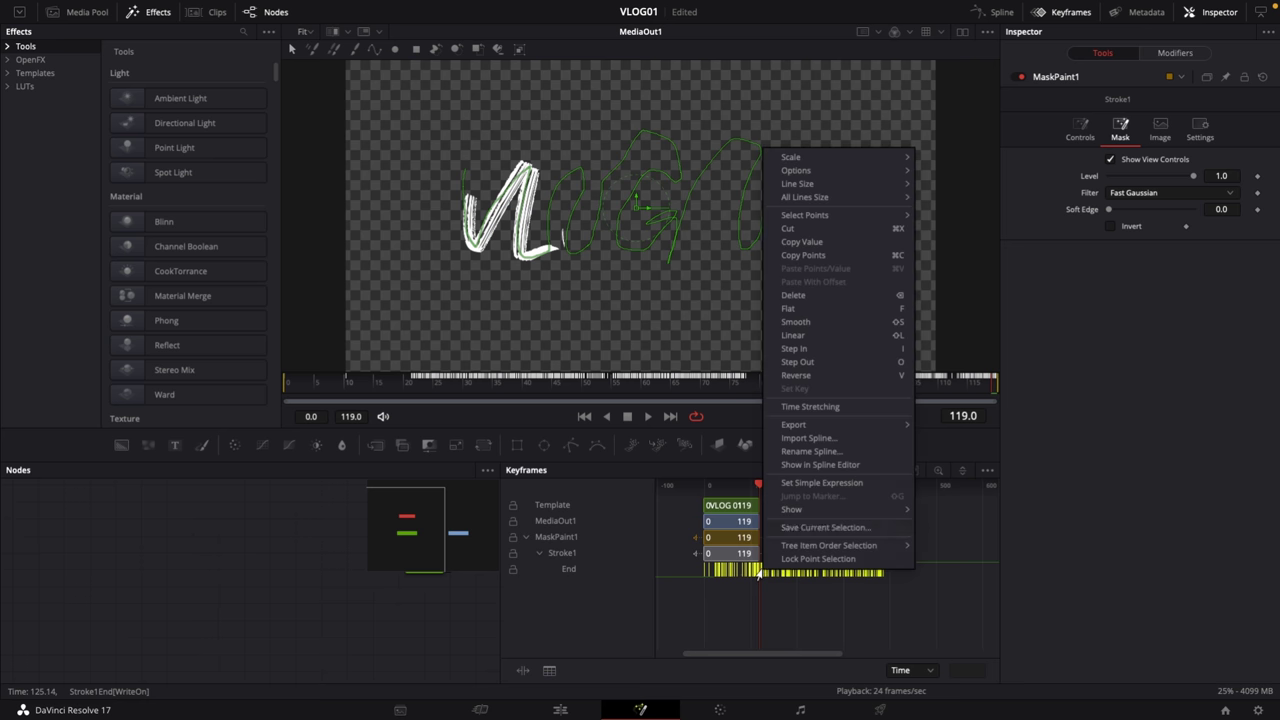
left_click(825, 408)
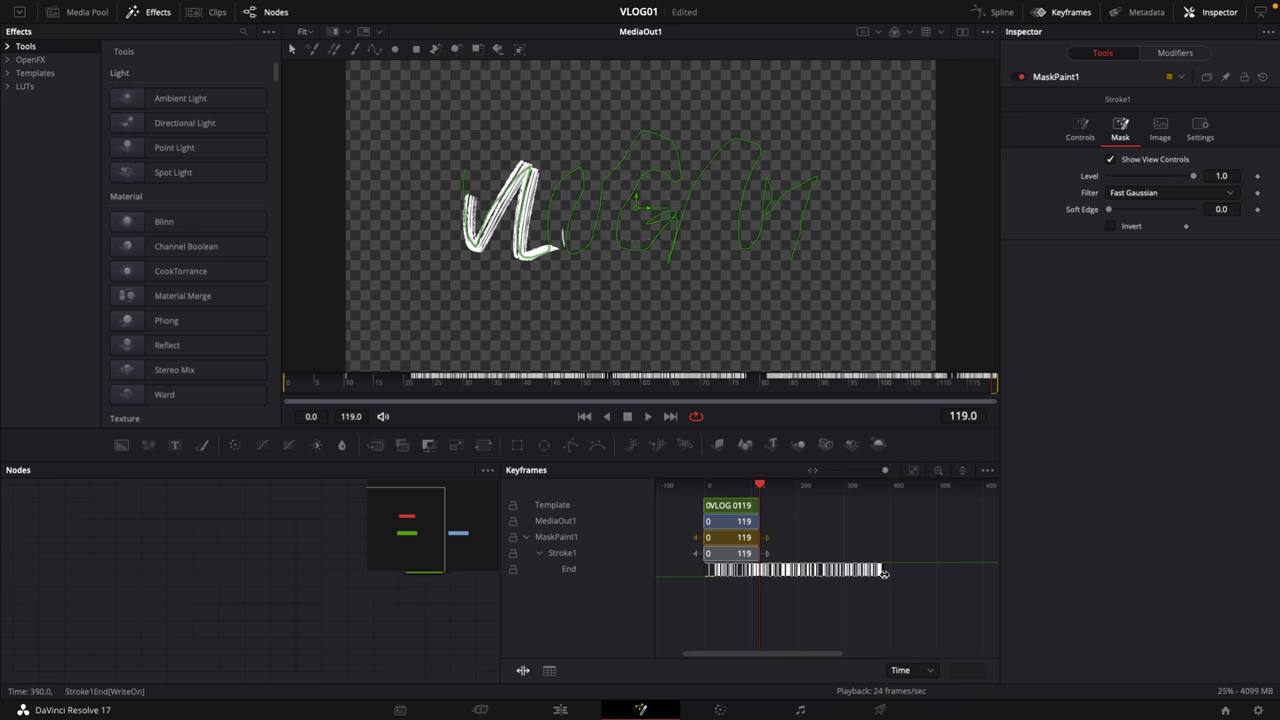
left_click_drag(884, 573, 731, 570)
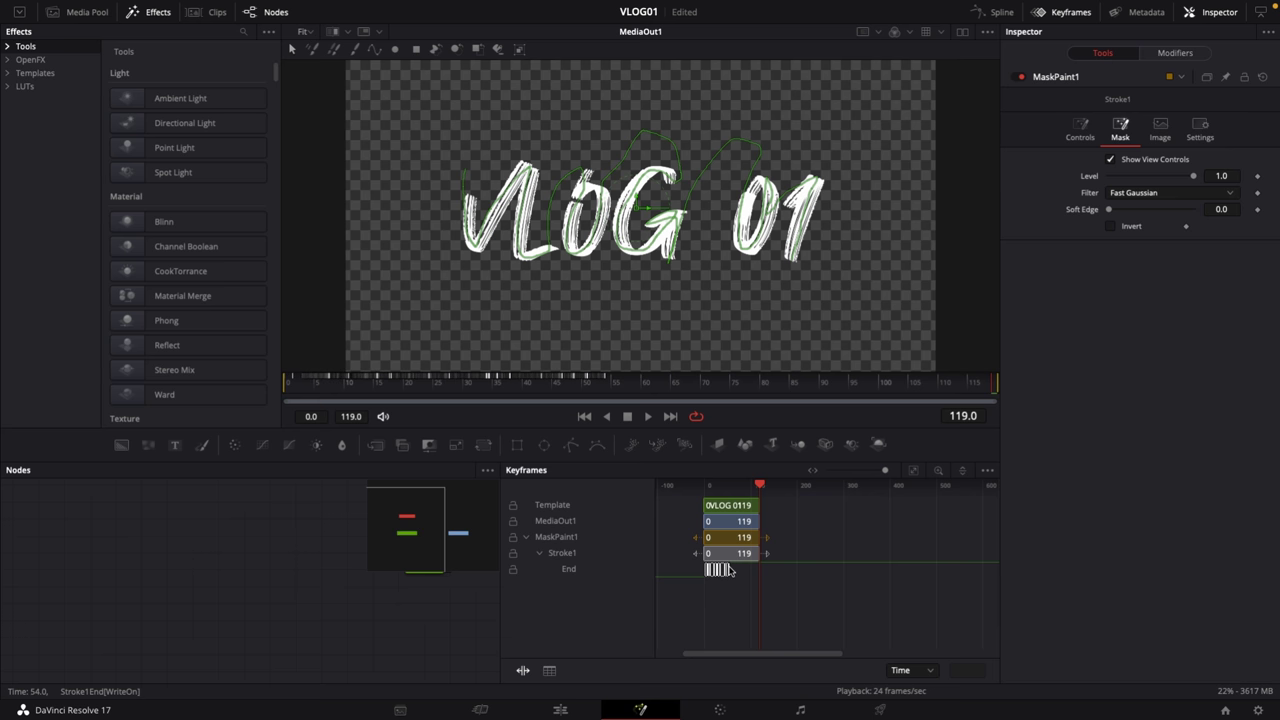
left_click(286, 383)
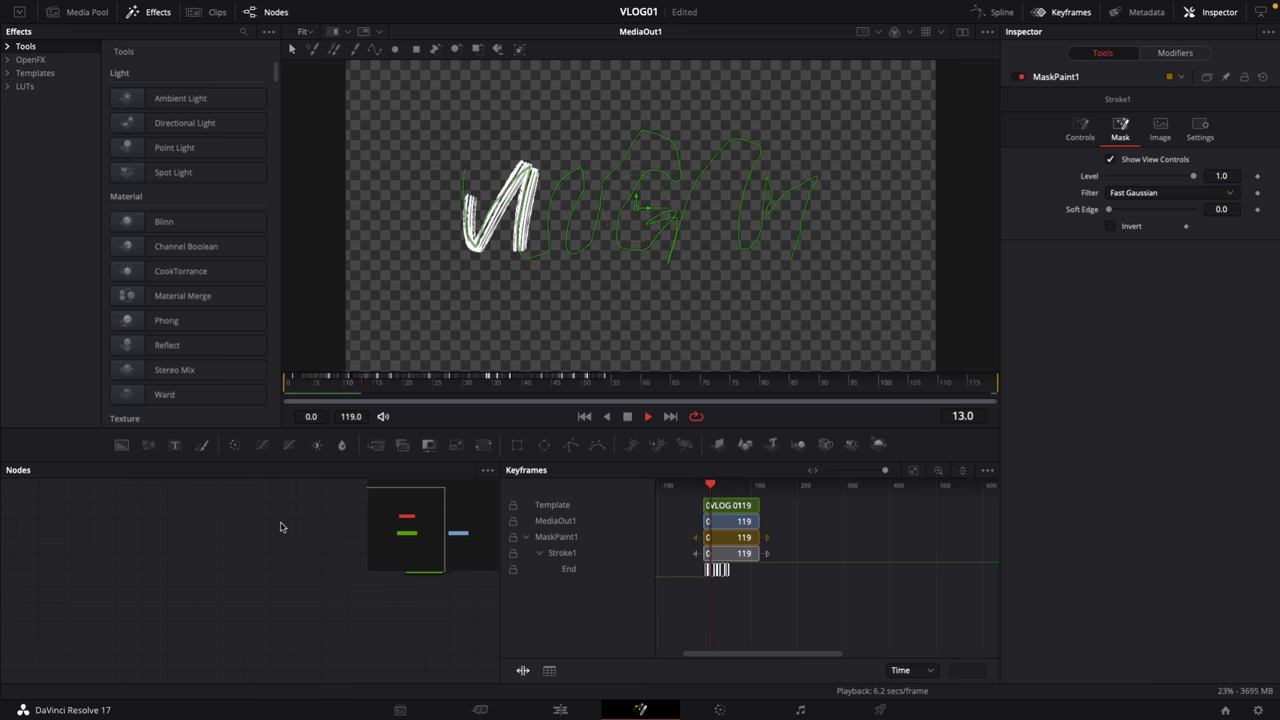
Hide the Keyframes view and replay the VLOG 01 write-on from frame 0
key("space")
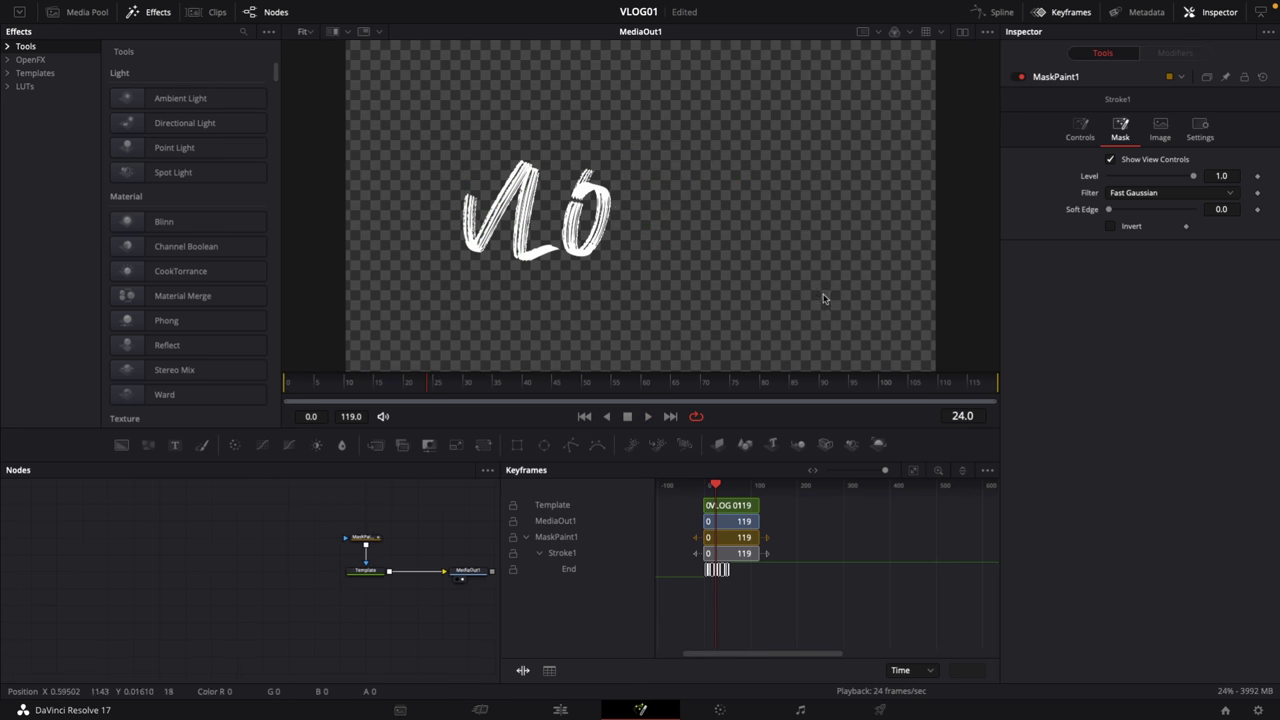
left_click(1048, 14)
left_click_drag(336, 388, 287, 388)
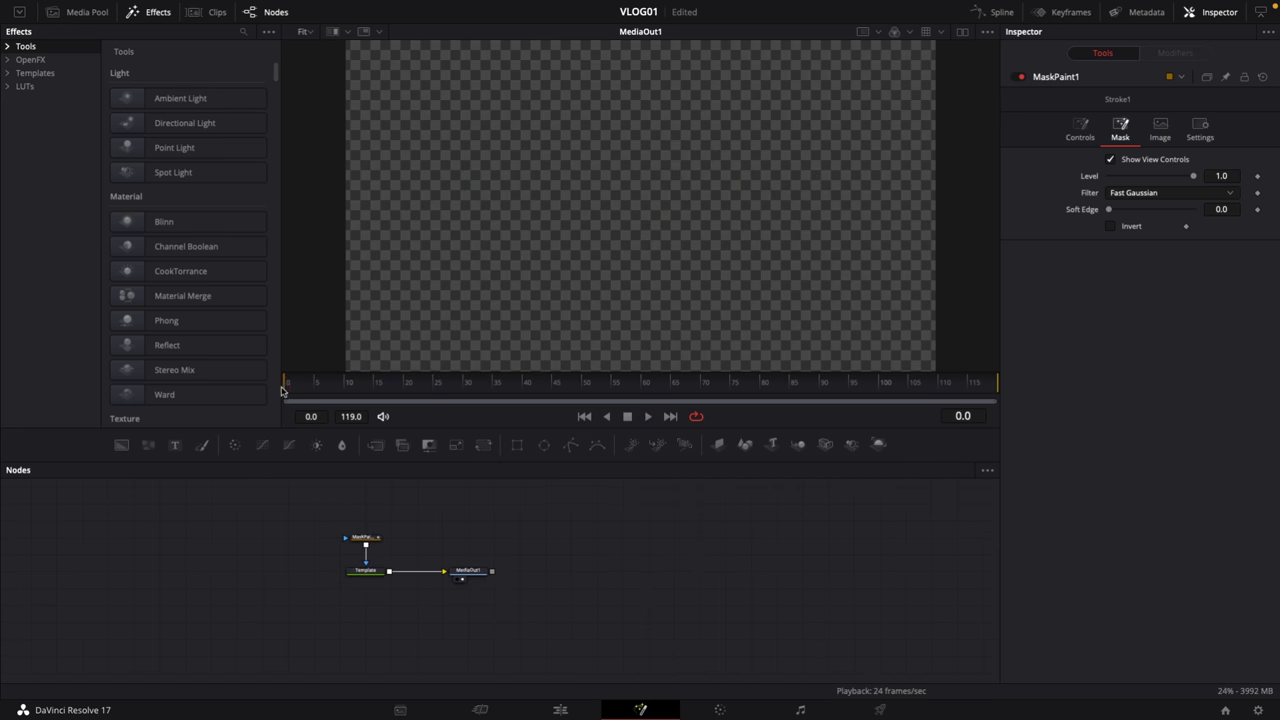
key("space")
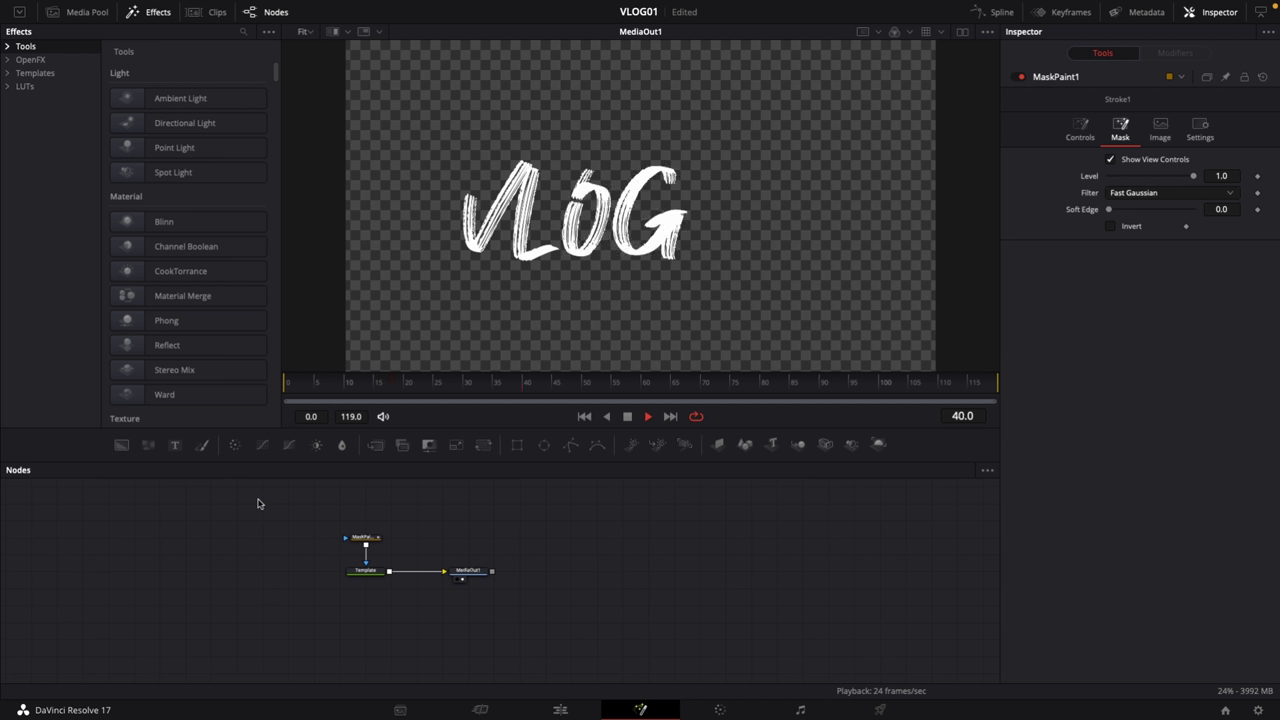